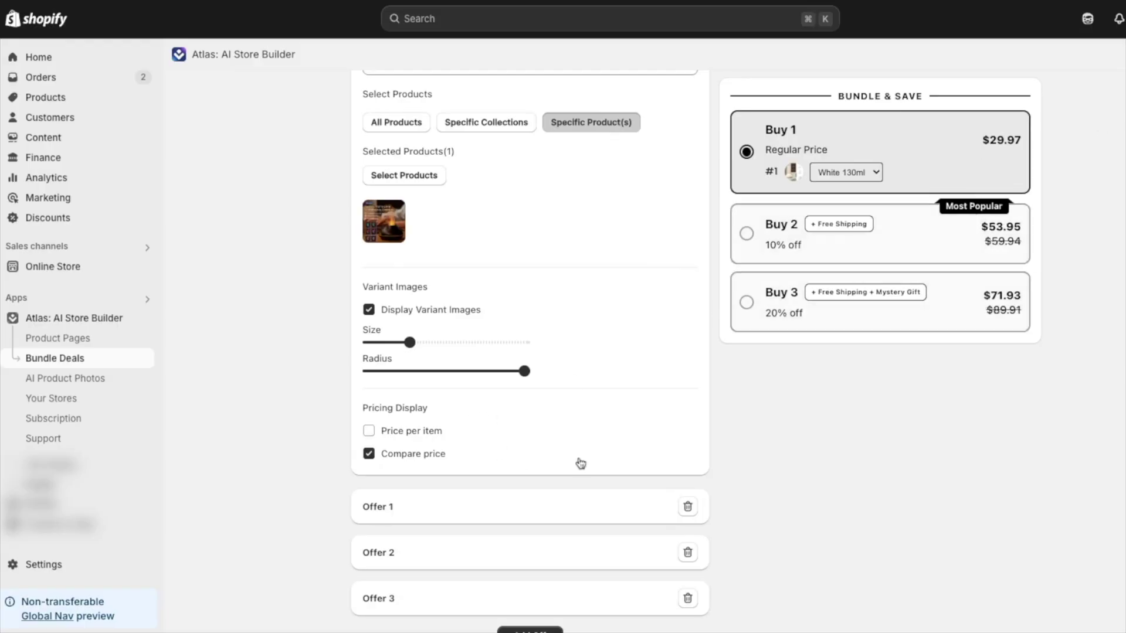
{"action": "scroll", "coordinate": [580, 464], "scroll_direction": "down", "scroll_amount": 1}
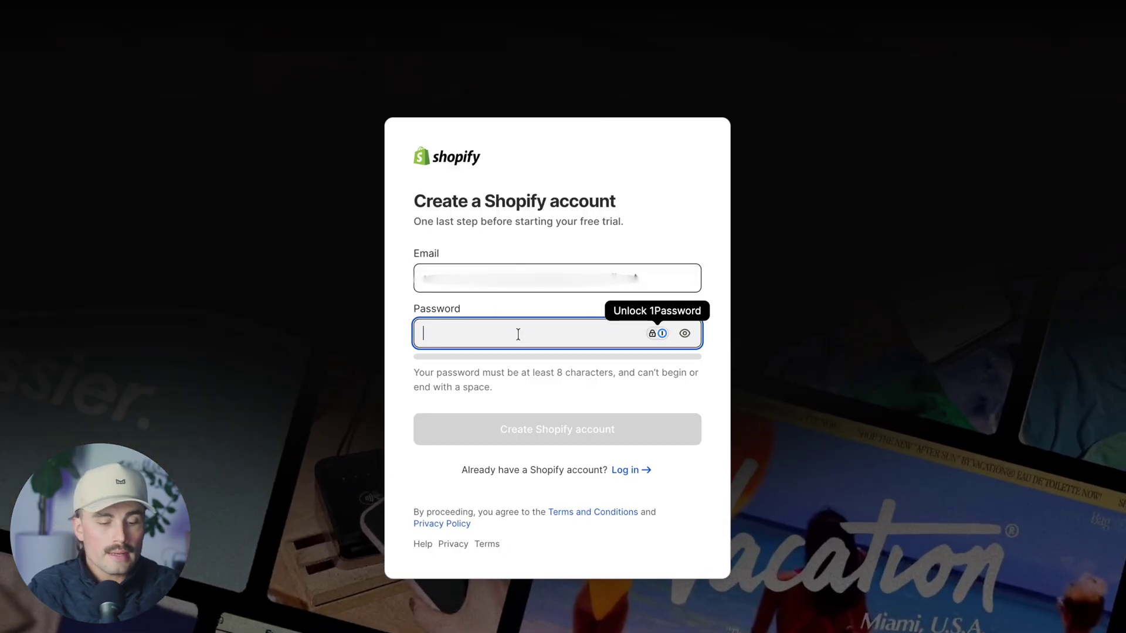
{"action": "type", "text": "•••••••••••"}
- Create the Shopify account and submit the autofilled business address form
{"action": "left_click", "coordinate": [554, 434]}
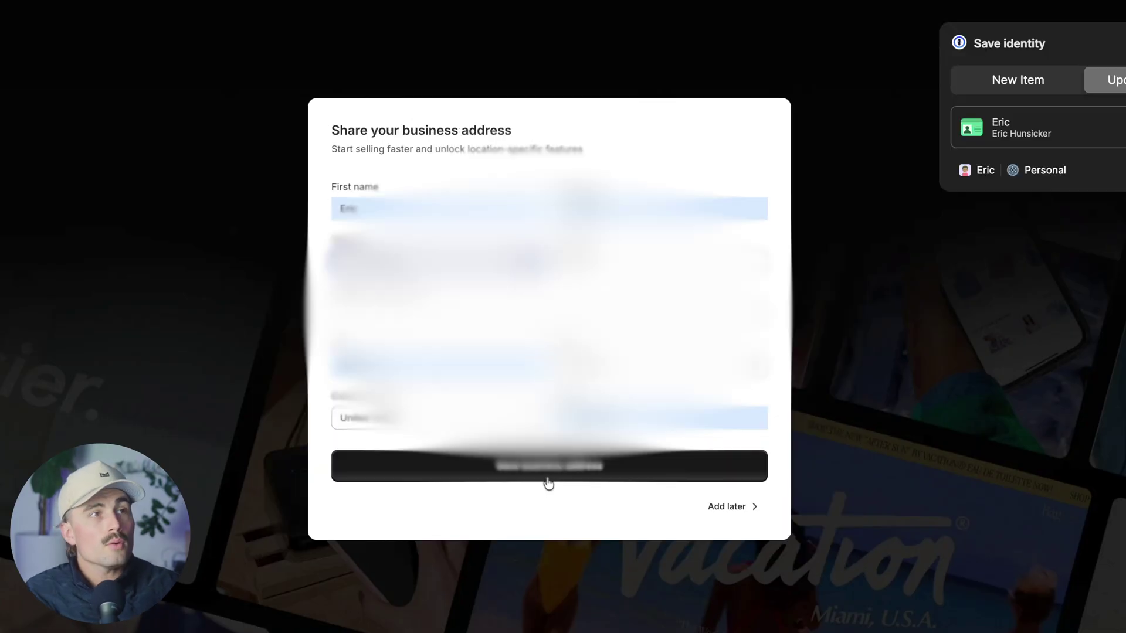
{"action": "left_click", "coordinate": [547, 475]}
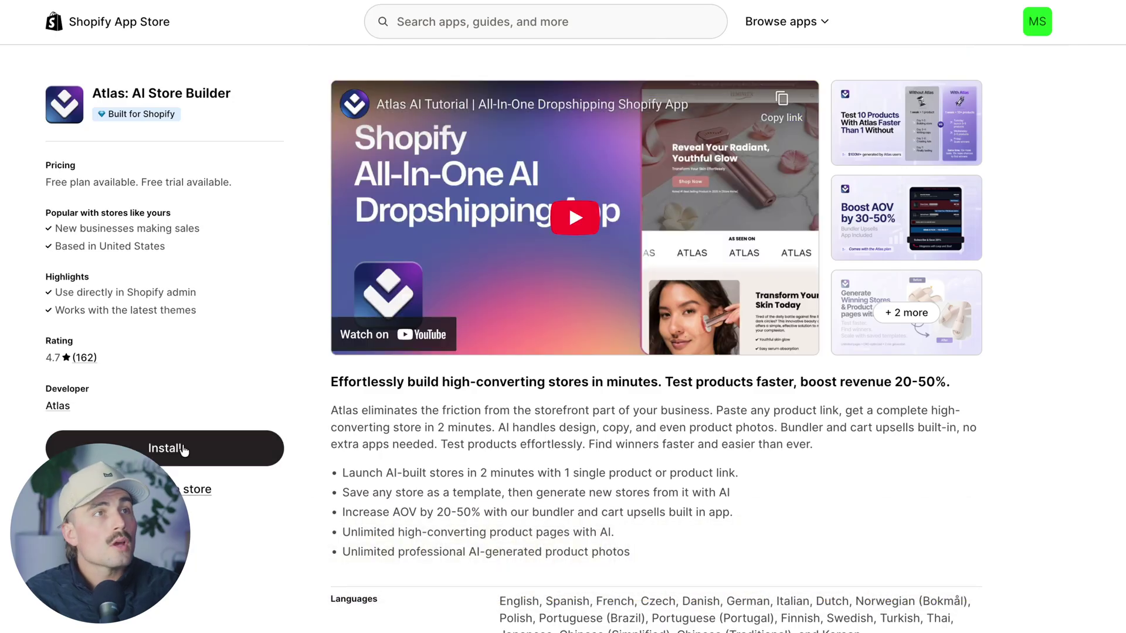
- Install Atlas: AI Store Builder from its listing and grant the requested access
{"action": "left_click", "coordinate": [178, 450]}
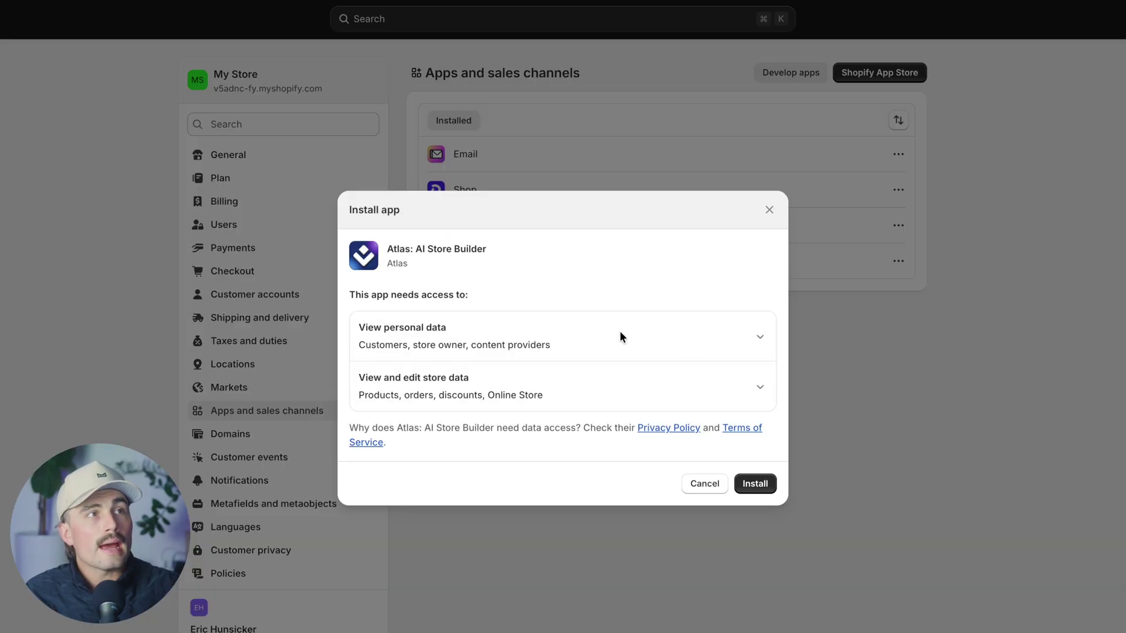
{"action": "left_click", "coordinate": [772, 484]}
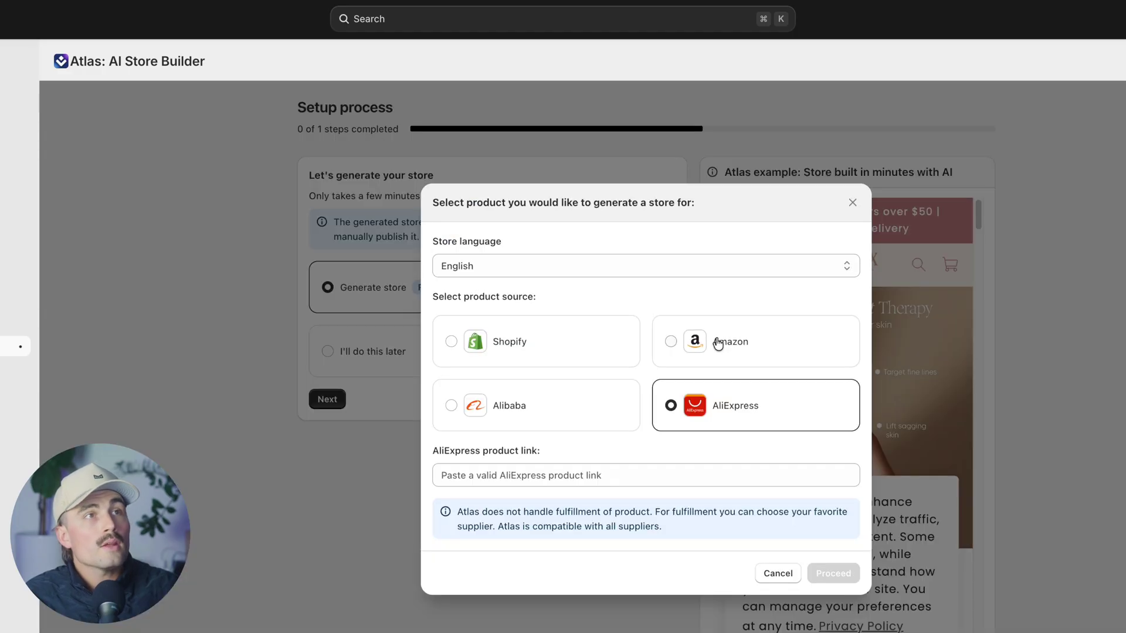
- Choose Amazon as the product source after dismissing the empty Shopify product picker
{"action": "left_click", "coordinate": [717, 343]}
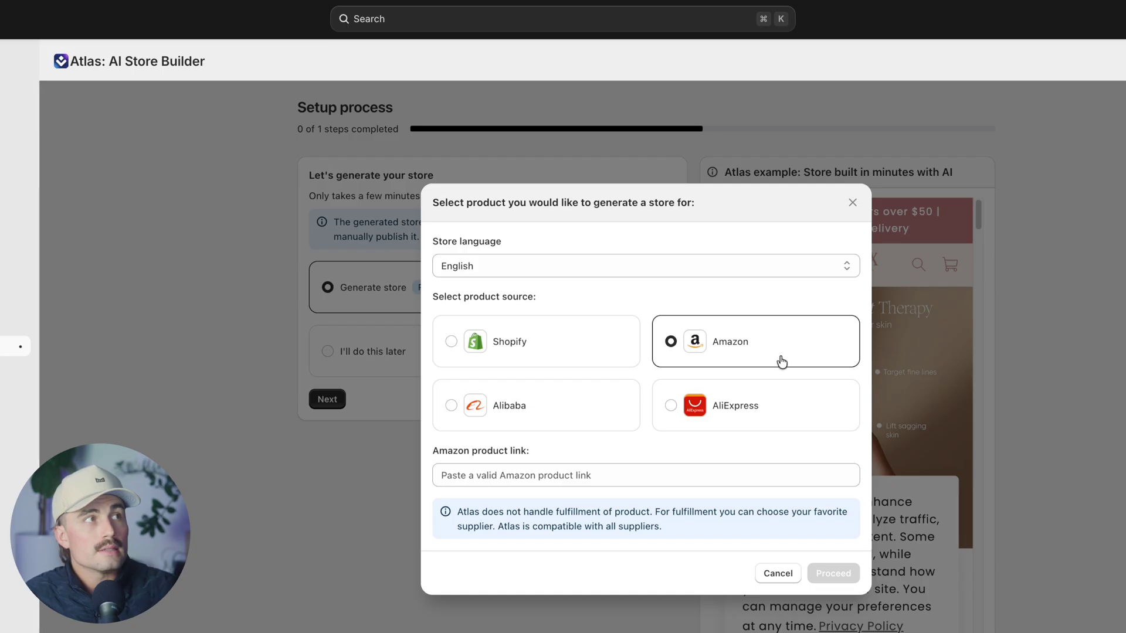
{"action": "left_click", "coordinate": [495, 356]}
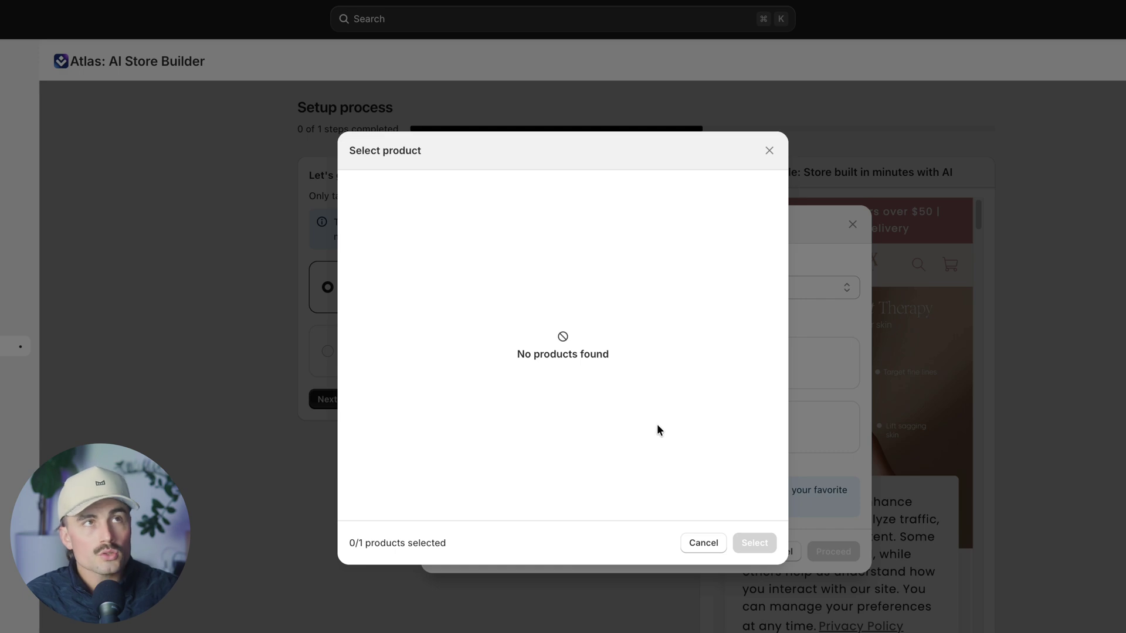
{"action": "left_click", "coordinate": [768, 154]}
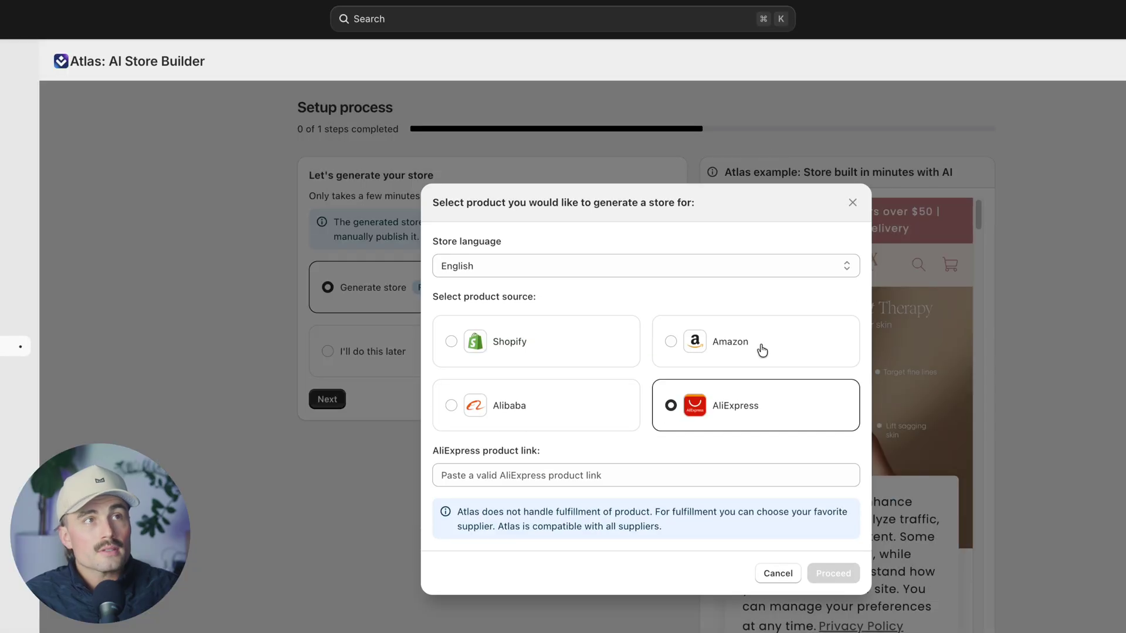
{"action": "left_click", "coordinate": [739, 348]}
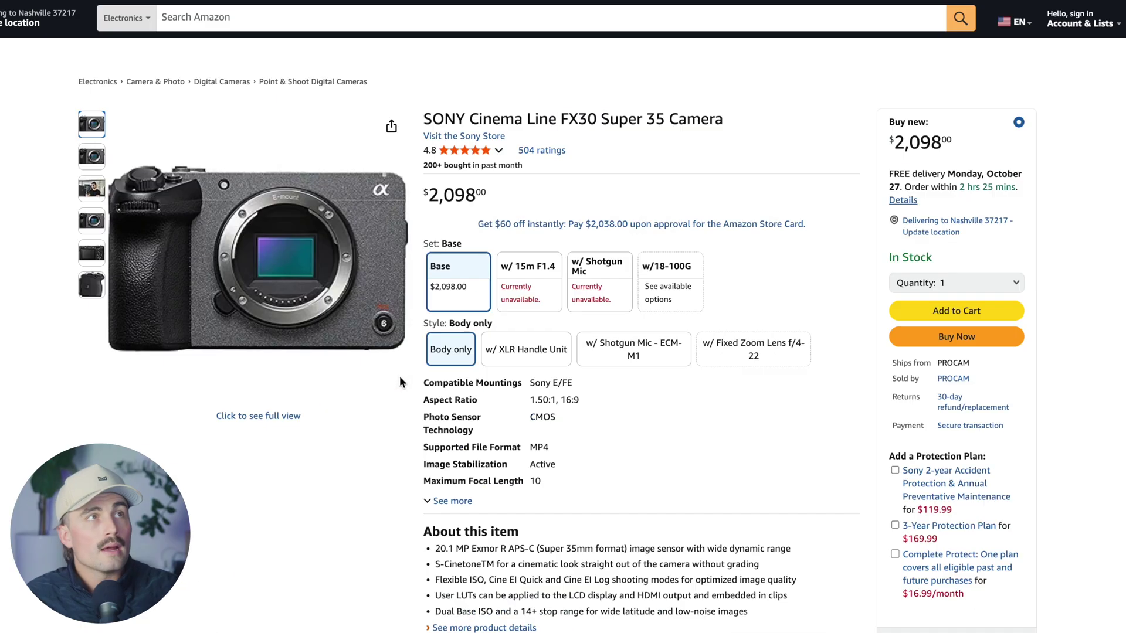
- Paste the Sony FX30's Amazon link into the product link field and generate the store
{"action": "key", "text": "super+l"}
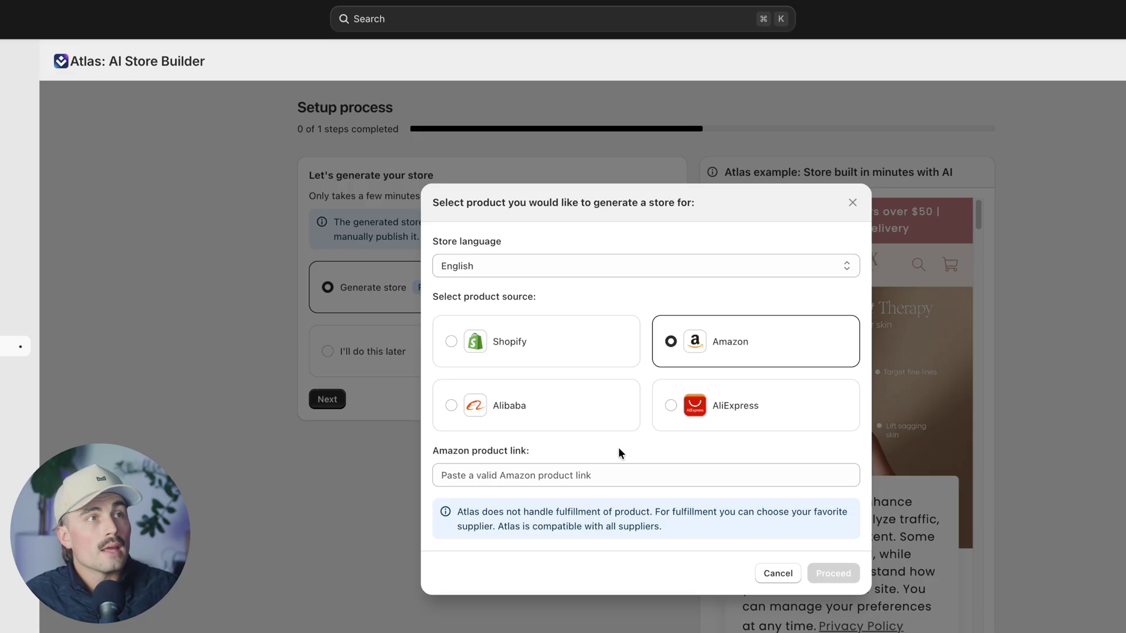
{"action": "left_click", "coordinate": [605, 472]}
{"action": "key", "text": "super+v"}
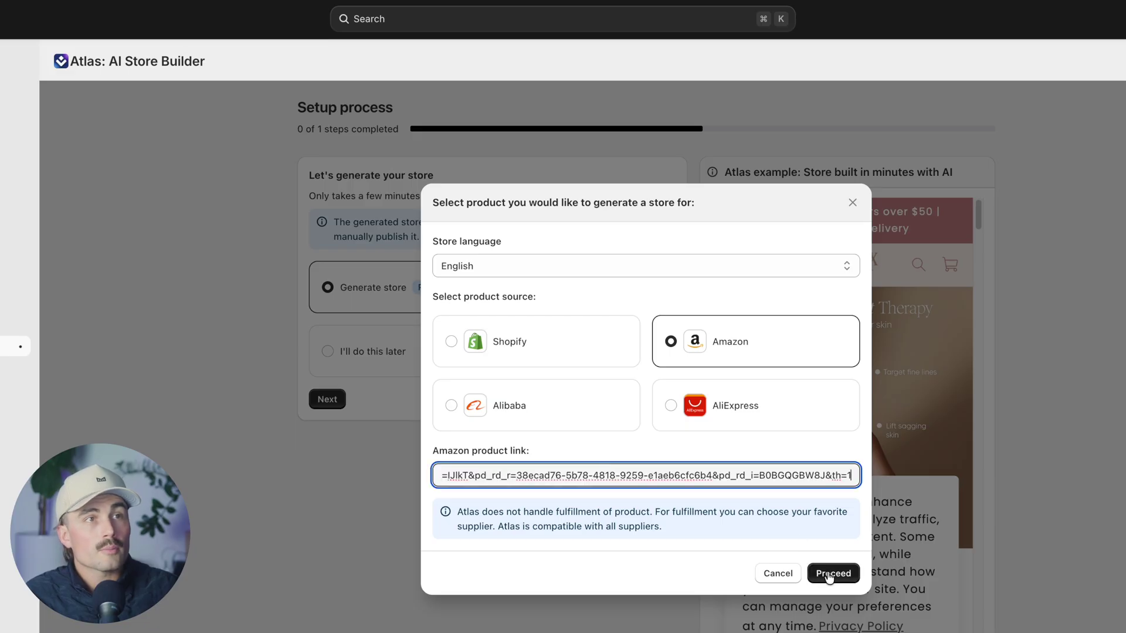
{"action": "left_click", "coordinate": [828, 574]}
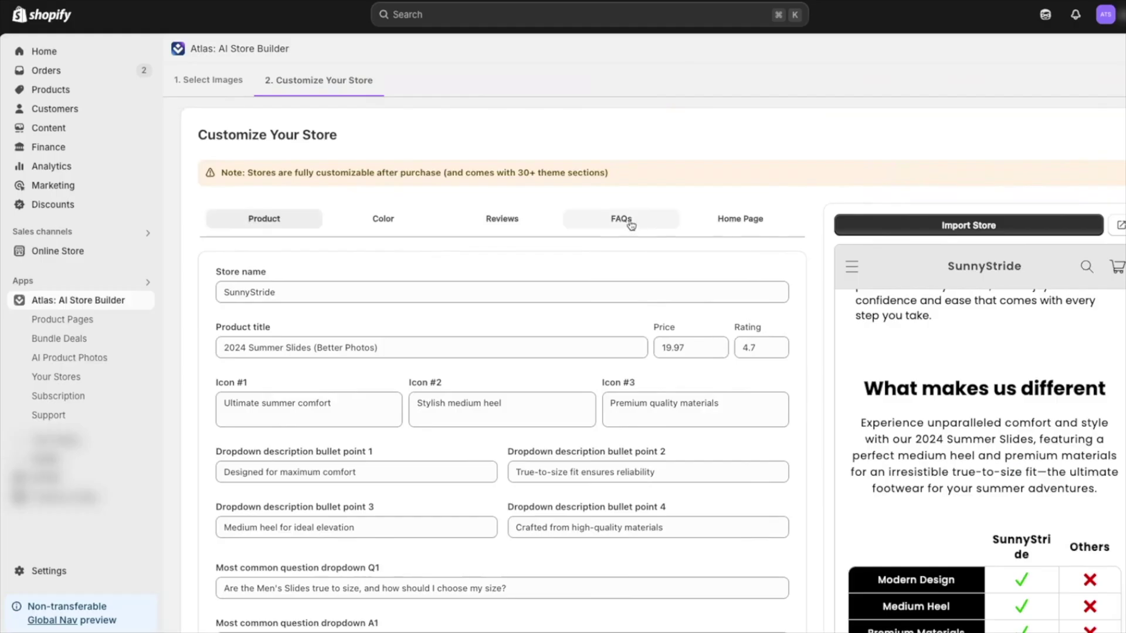
- Give the demo store the orange colour preset and import it, keeping orange as primary
{"action": "left_click", "coordinate": [630, 226]}
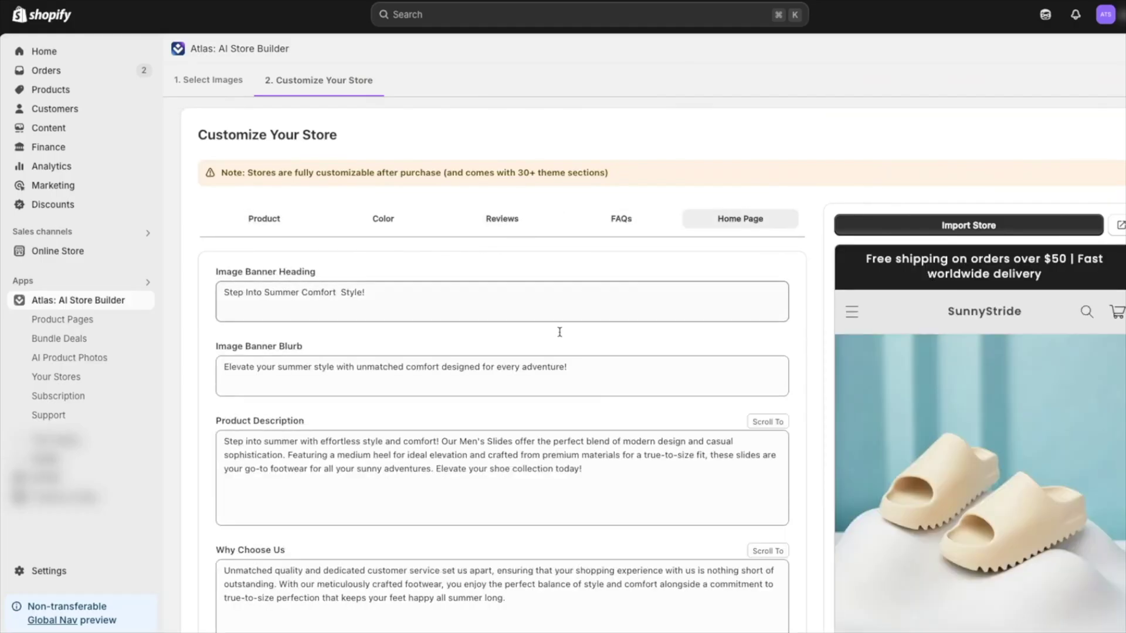
{"action": "scroll", "coordinate": [481, 308], "scroll_direction": "down", "scroll_amount": 4}
{"action": "scroll", "coordinate": [322, 237], "scroll_direction": "up", "scroll_amount": 4}
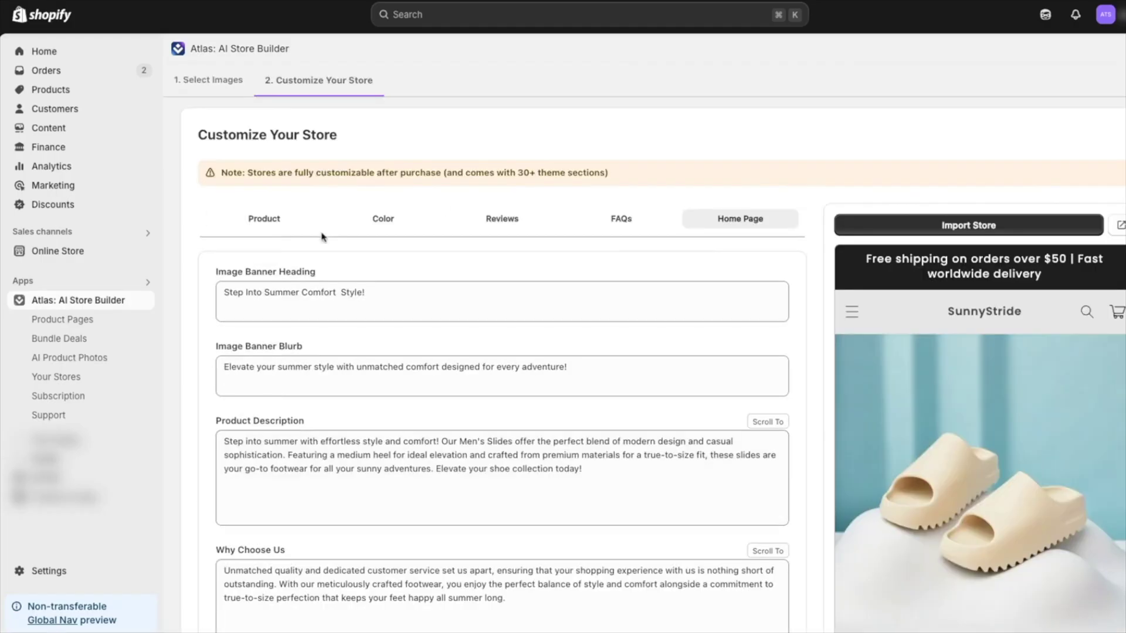
{"action": "left_click", "coordinate": [383, 221]}
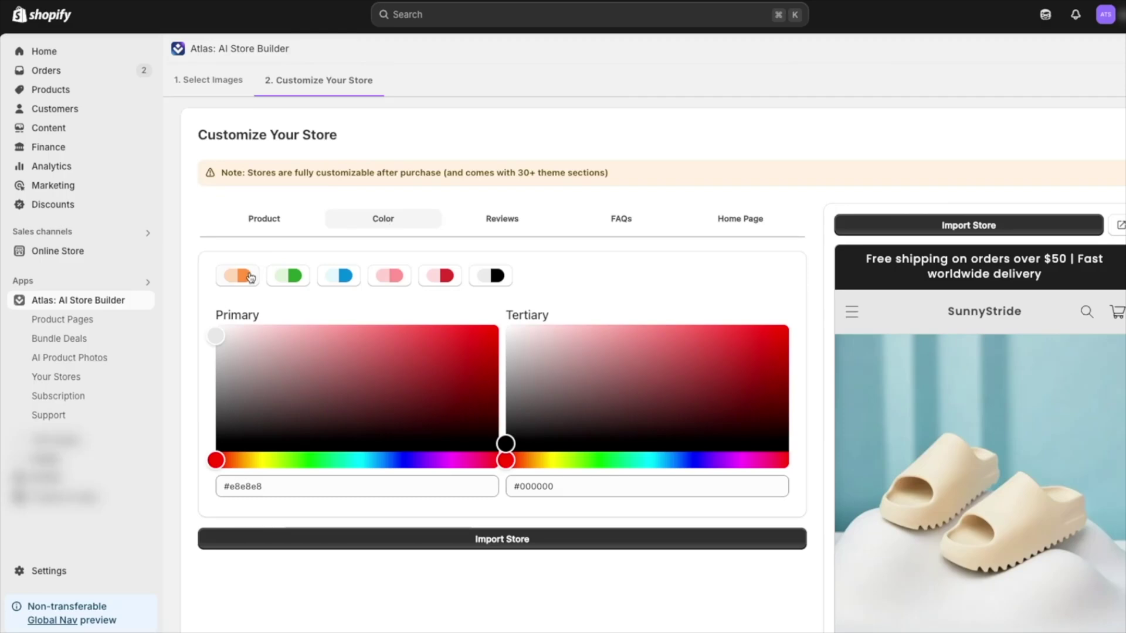
{"action": "left_click", "coordinate": [247, 279]}
{"action": "left_click", "coordinate": [681, 428]}
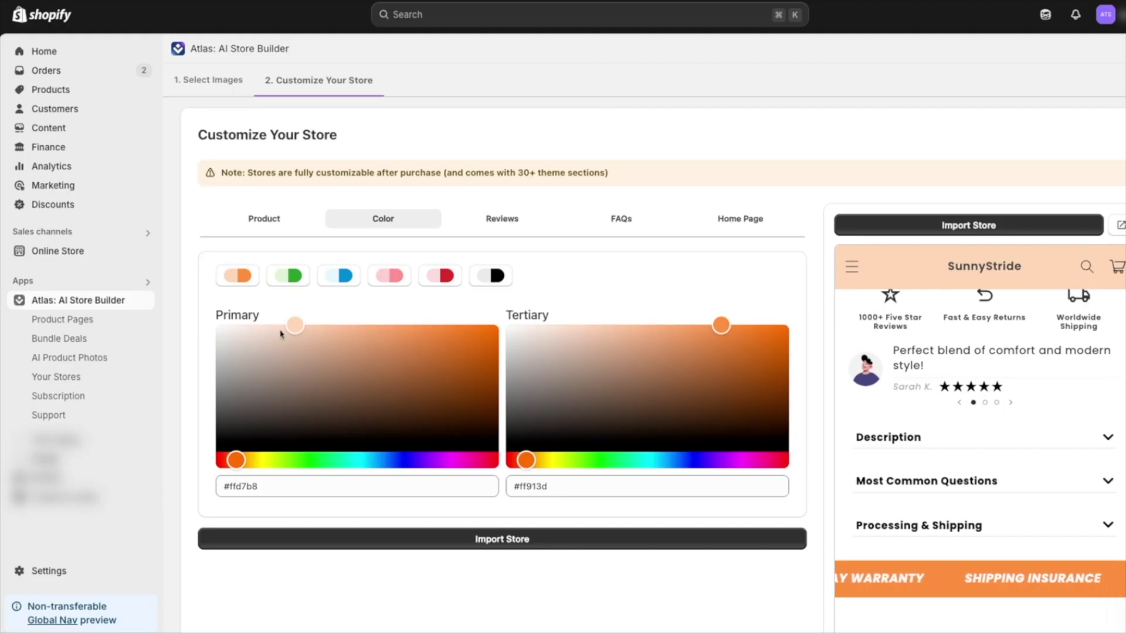
{"action": "left_click", "coordinate": [402, 461]}
{"action": "left_click", "coordinate": [251, 279]}
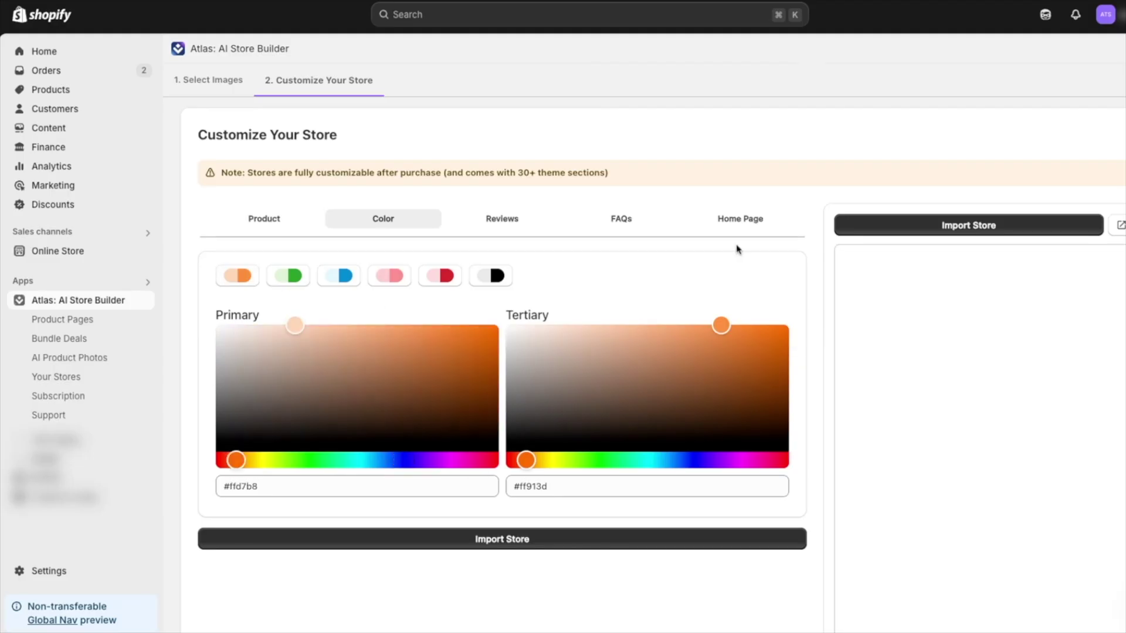
{"action": "scroll", "coordinate": [936, 412], "scroll_direction": "down", "scroll_amount": 5}
{"action": "scroll", "coordinate": [935, 294], "scroll_direction": "down", "scroll_amount": 5}
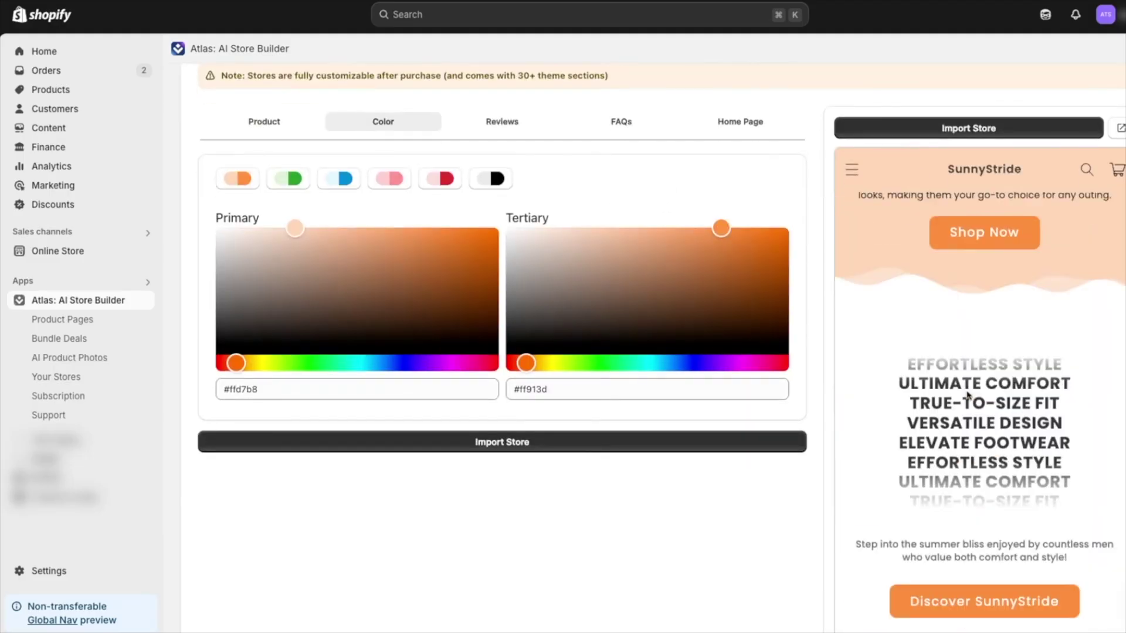
{"action": "scroll", "coordinate": [482, 97], "scroll_direction": "up", "scroll_amount": 2}
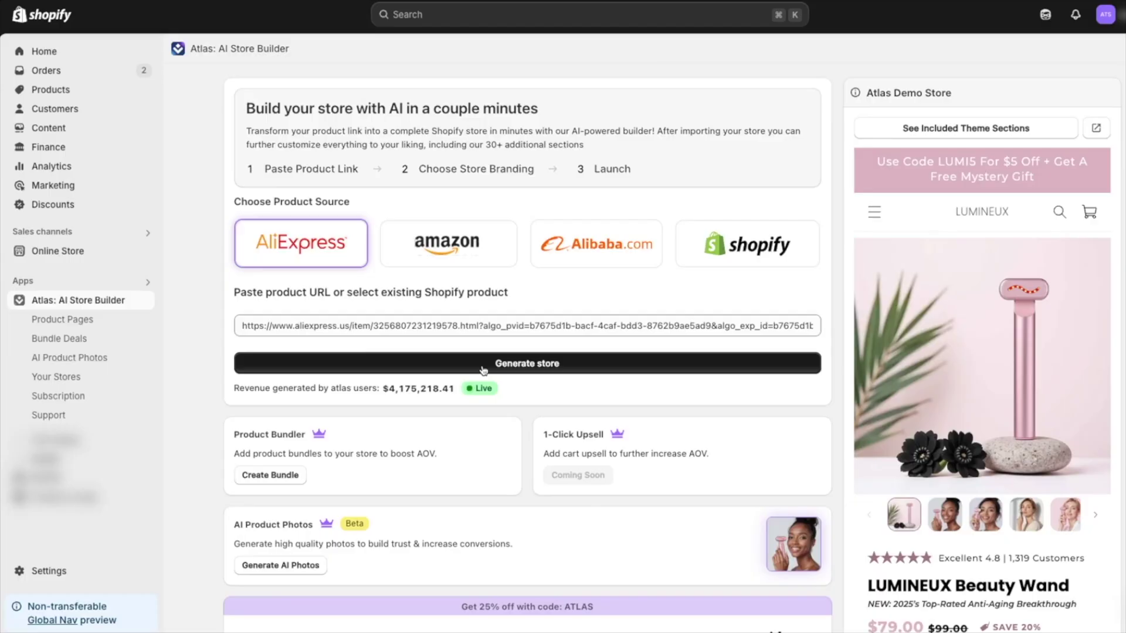
- Generate a store from the Sony FX30 product link
{"action": "left_click", "coordinate": [483, 370]}
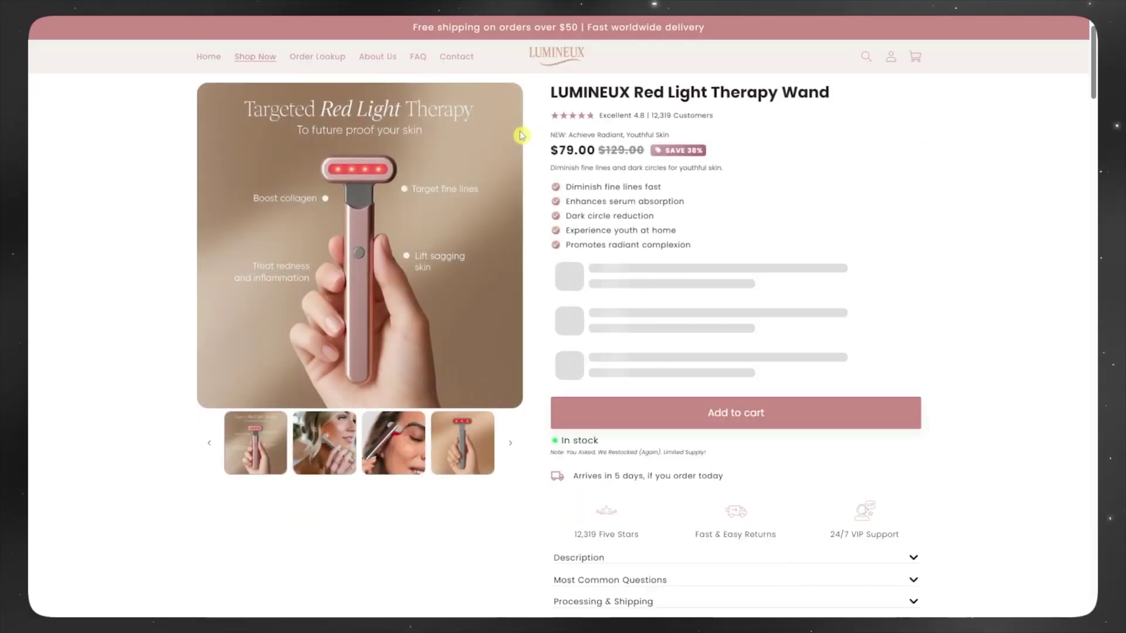
{"action": "scroll", "coordinate": [520, 135], "scroll_direction": "down", "scroll_amount": 5}
{"action": "scroll", "coordinate": [520, 132], "scroll_direction": "down", "scroll_amount": 2}
{"action": "scroll", "coordinate": [519, 130], "scroll_direction": "down", "scroll_amount": 1}
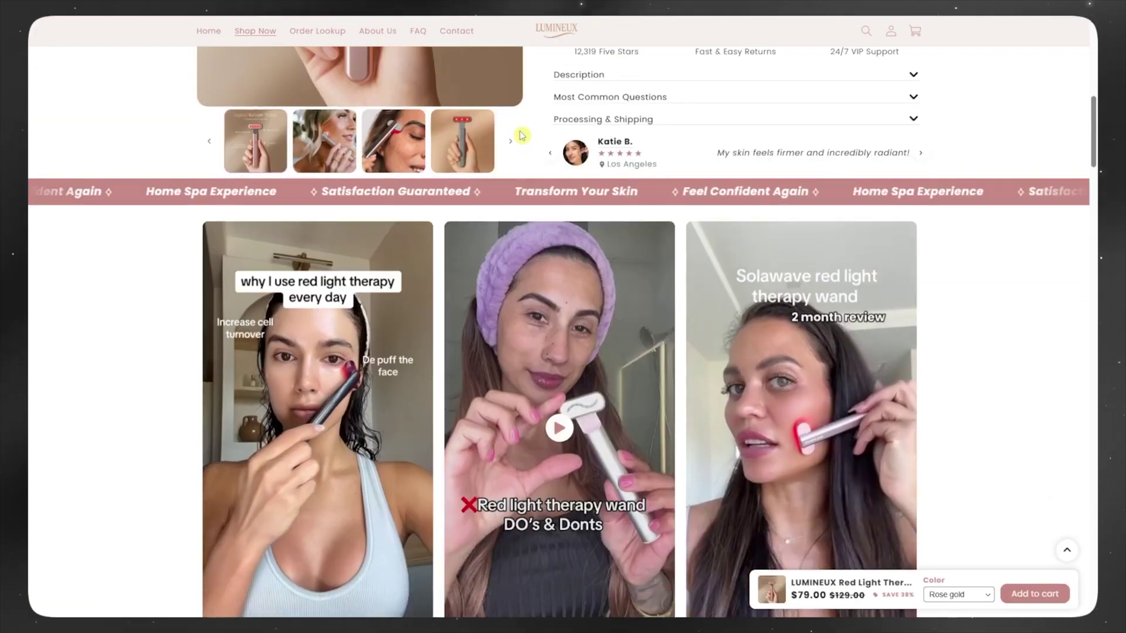
{"action": "scroll", "coordinate": [520, 130], "scroll_direction": "down", "scroll_amount": 1}
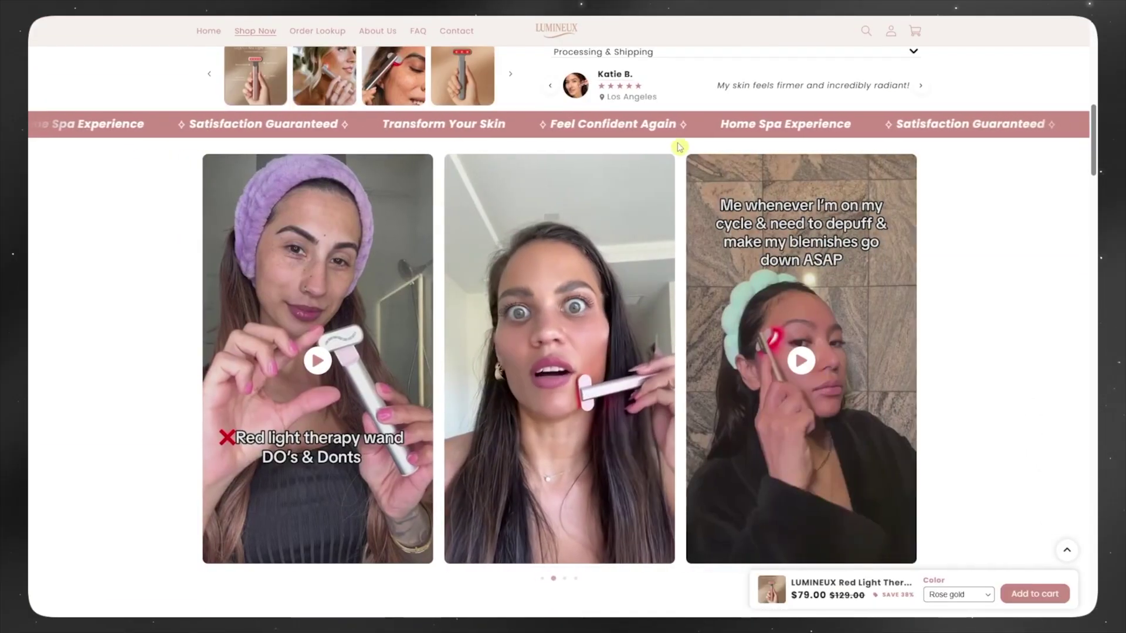
{"action": "scroll", "coordinate": [675, 143], "scroll_direction": "down", "scroll_amount": 1}
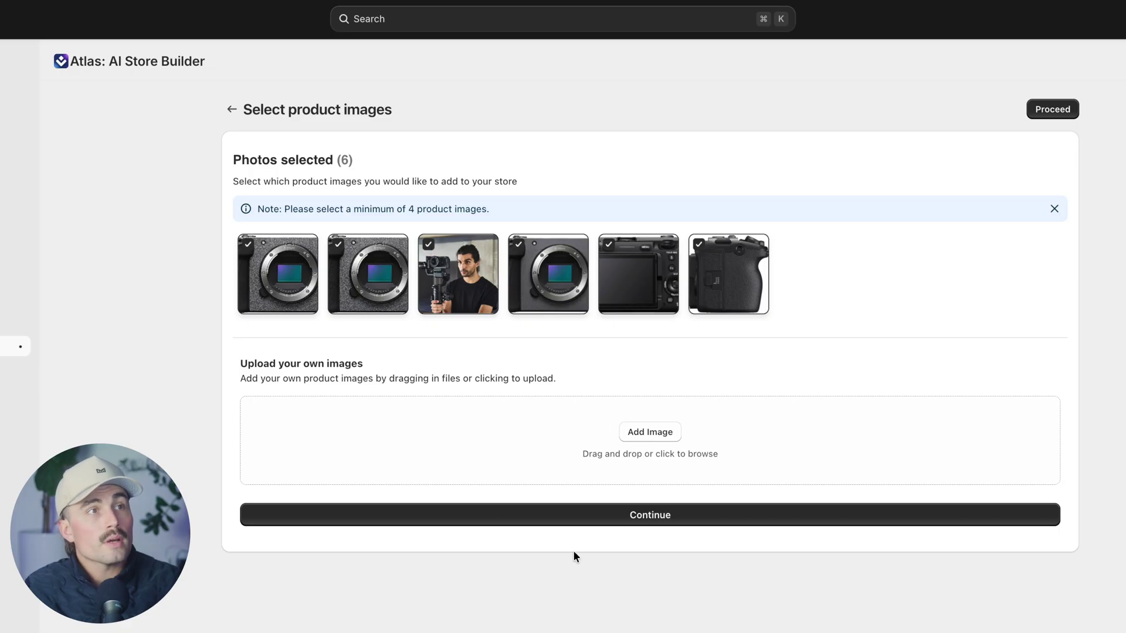
- Continue with the six photos, browse them in the preview, and apply the Soft Clay preset
{"action": "left_click", "coordinate": [588, 523]}
{"action": "left_click", "coordinate": [922, 538]}
{"action": "left_click", "coordinate": [975, 540]}
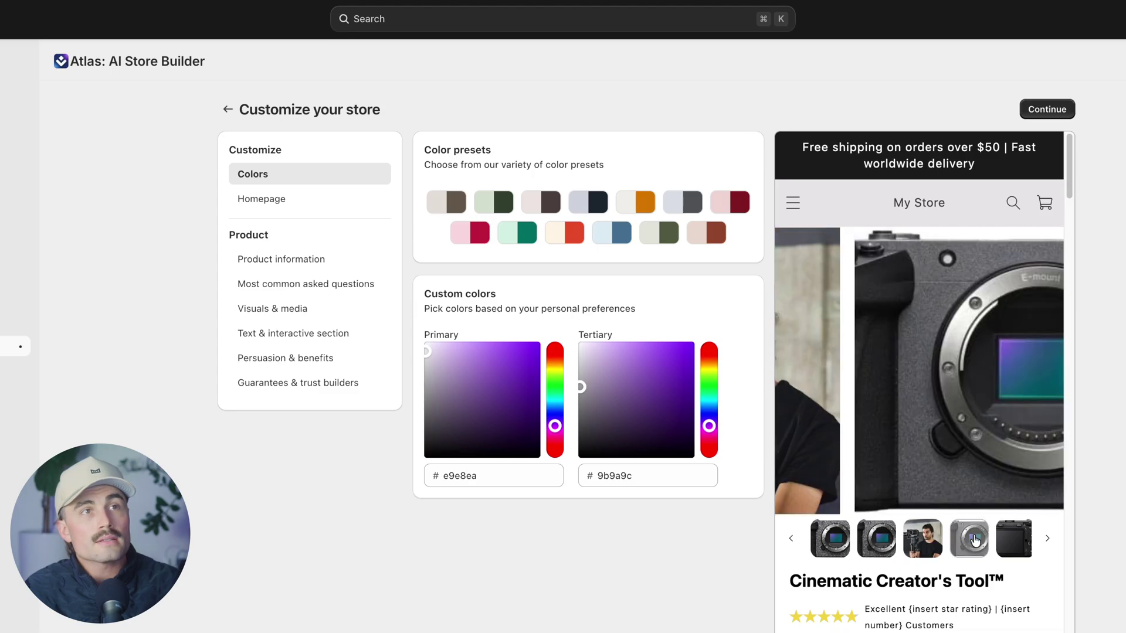
{"action": "left_click", "coordinate": [1012, 539]}
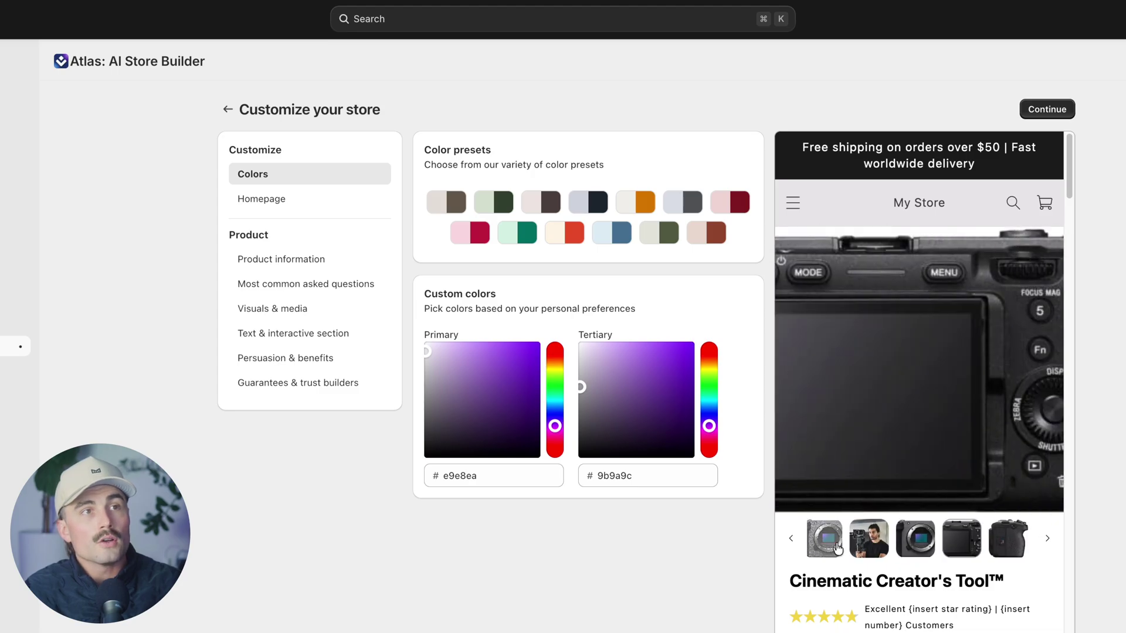
{"action": "left_click", "coordinate": [825, 538]}
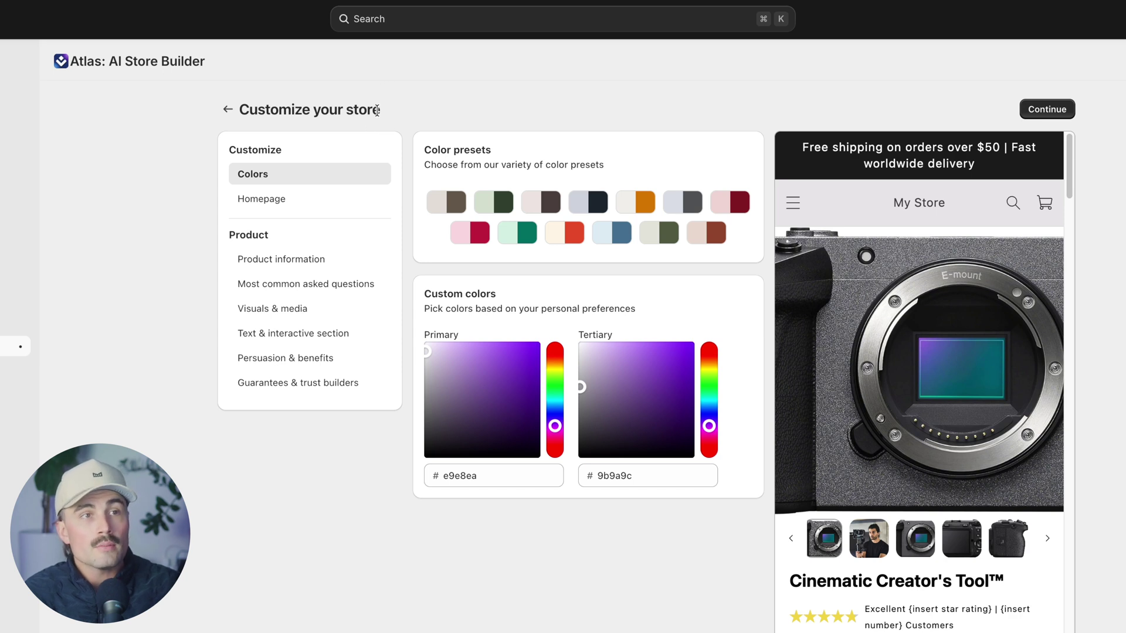
{"action": "left_click", "coordinate": [459, 206]}
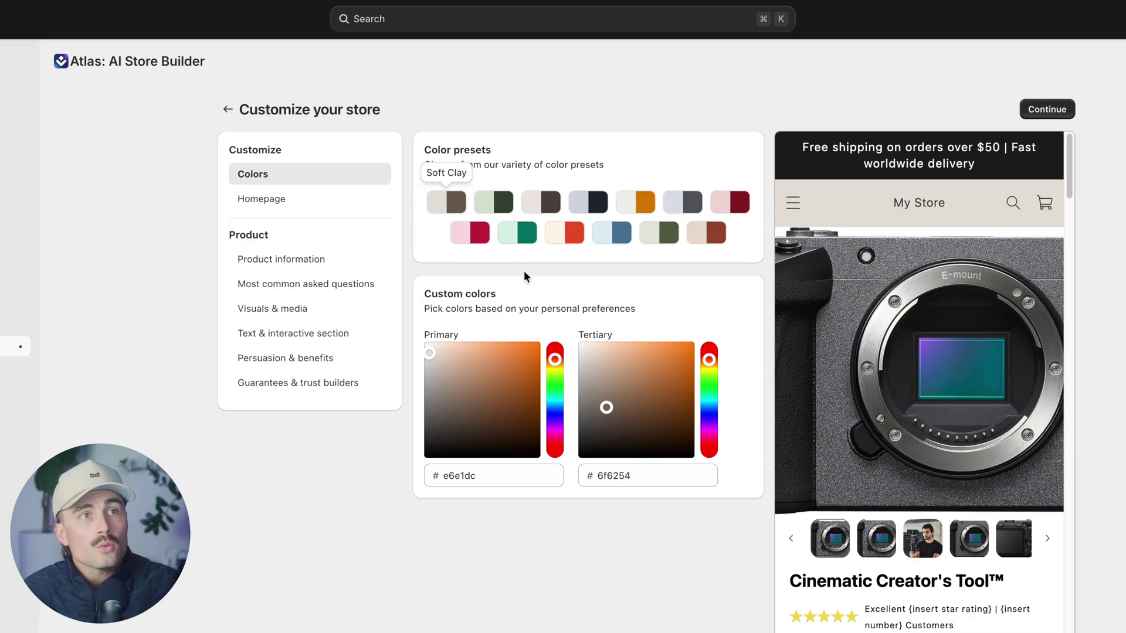
{"action": "scroll", "coordinate": [523, 269], "scroll_direction": "down", "scroll_amount": 1}
{"action": "scroll", "coordinate": [727, 340], "scroll_direction": "down", "scroll_amount": 3}
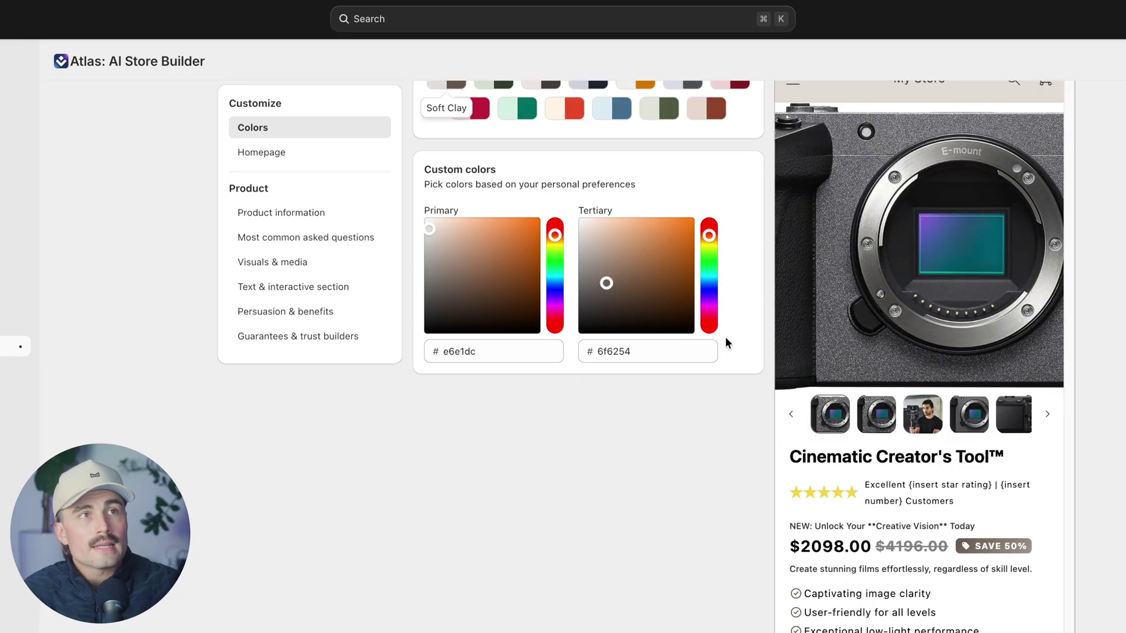
{"action": "scroll", "coordinate": [654, 578], "scroll_direction": "up", "scroll_amount": 4}
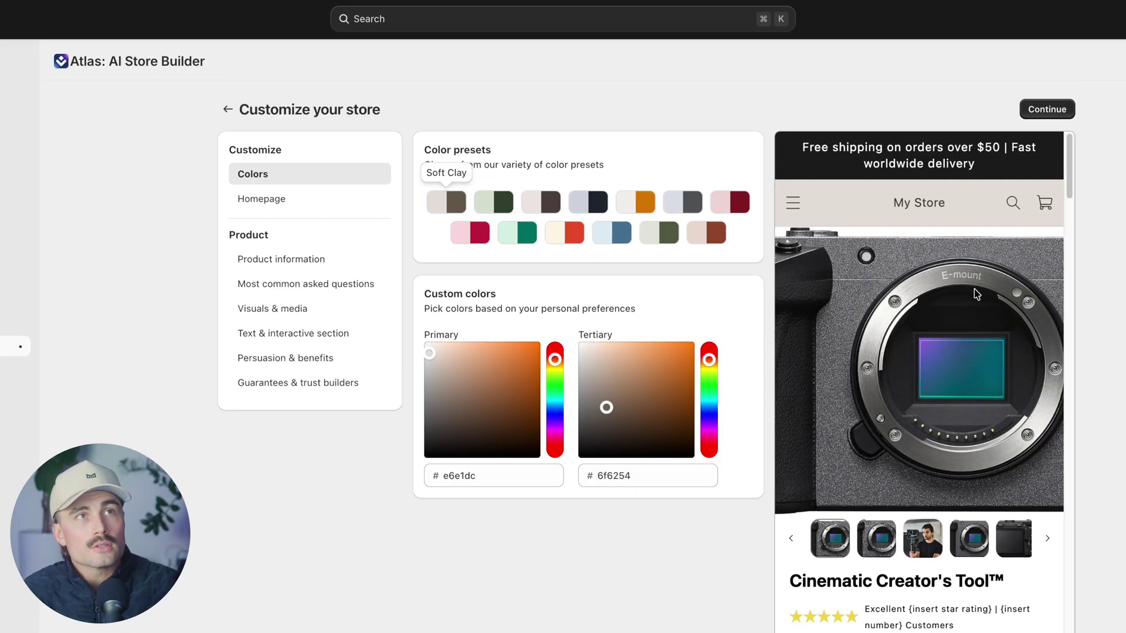
{"action": "scroll", "coordinate": [973, 293], "scroll_direction": "down", "scroll_amount": 1}
{"action": "scroll", "coordinate": [973, 292], "scroll_direction": "down", "scroll_amount": 2}
{"action": "scroll", "coordinate": [974, 293], "scroll_direction": "down", "scroll_amount": 1}
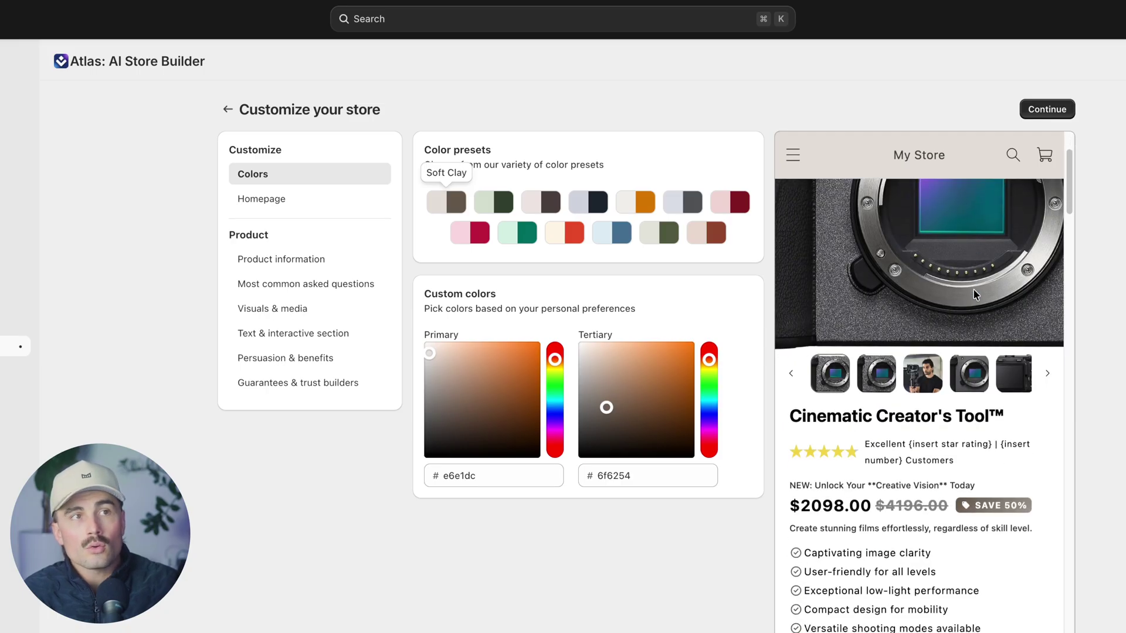
{"action": "scroll", "coordinate": [973, 288], "scroll_direction": "down", "scroll_amount": 1}
{"action": "scroll", "coordinate": [973, 289], "scroll_direction": "down", "scroll_amount": 8}
{"action": "scroll", "coordinate": [973, 288], "scroll_direction": "down", "scroll_amount": 2}
{"action": "scroll", "coordinate": [964, 290], "scroll_direction": "down", "scroll_amount": 1}
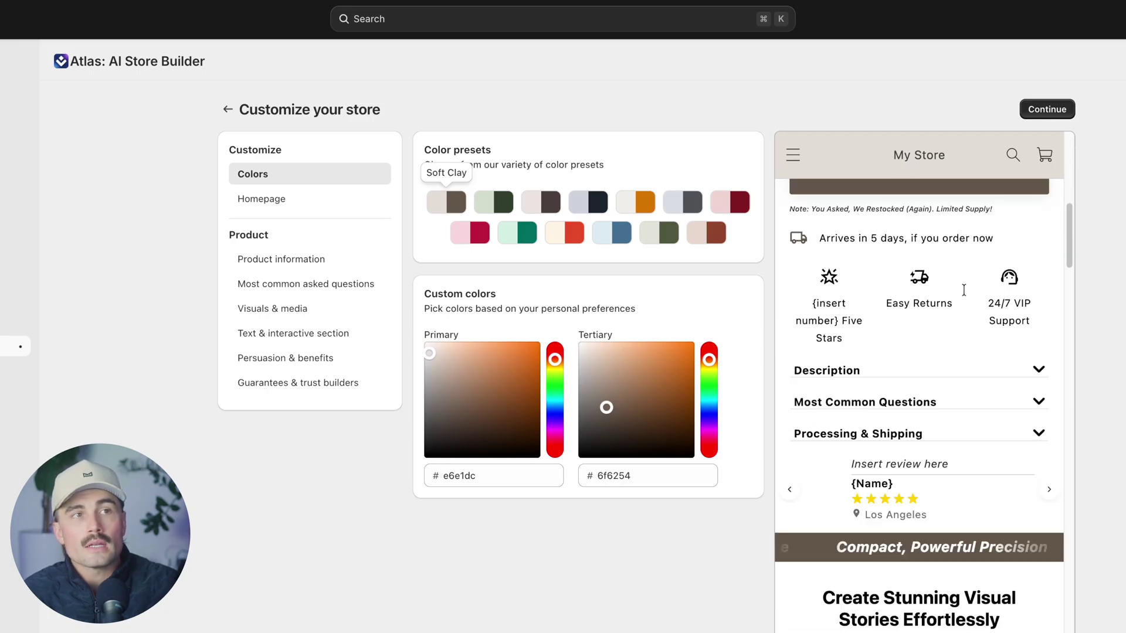
{"action": "scroll", "coordinate": [963, 291], "scroll_direction": "down", "scroll_amount": 4}
{"action": "scroll", "coordinate": [963, 291], "scroll_direction": "down", "scroll_amount": 1}
{"action": "scroll", "coordinate": [963, 290], "scroll_direction": "down", "scroll_amount": 1}
{"action": "scroll", "coordinate": [964, 292], "scroll_direction": "down", "scroll_amount": 4}
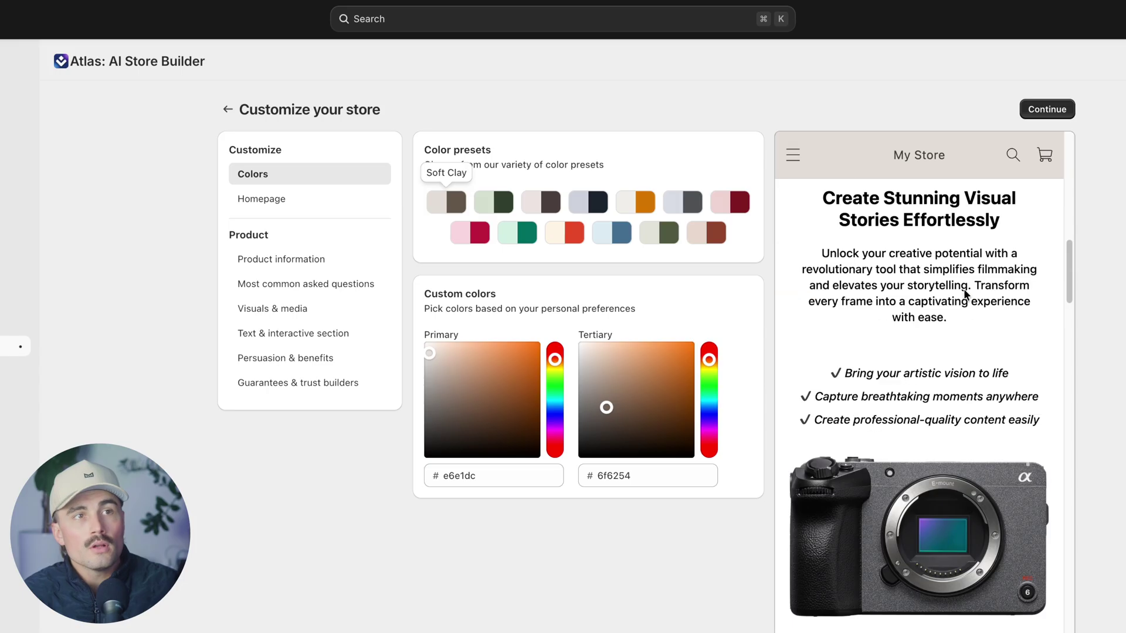
{"action": "scroll", "coordinate": [964, 294], "scroll_direction": "down", "scroll_amount": 5}
{"action": "scroll", "coordinate": [965, 294], "scroll_direction": "down", "scroll_amount": 5}
{"action": "scroll", "coordinate": [965, 294], "scroll_direction": "down", "scroll_amount": 6}
{"action": "scroll", "coordinate": [965, 294], "scroll_direction": "down", "scroll_amount": 5}
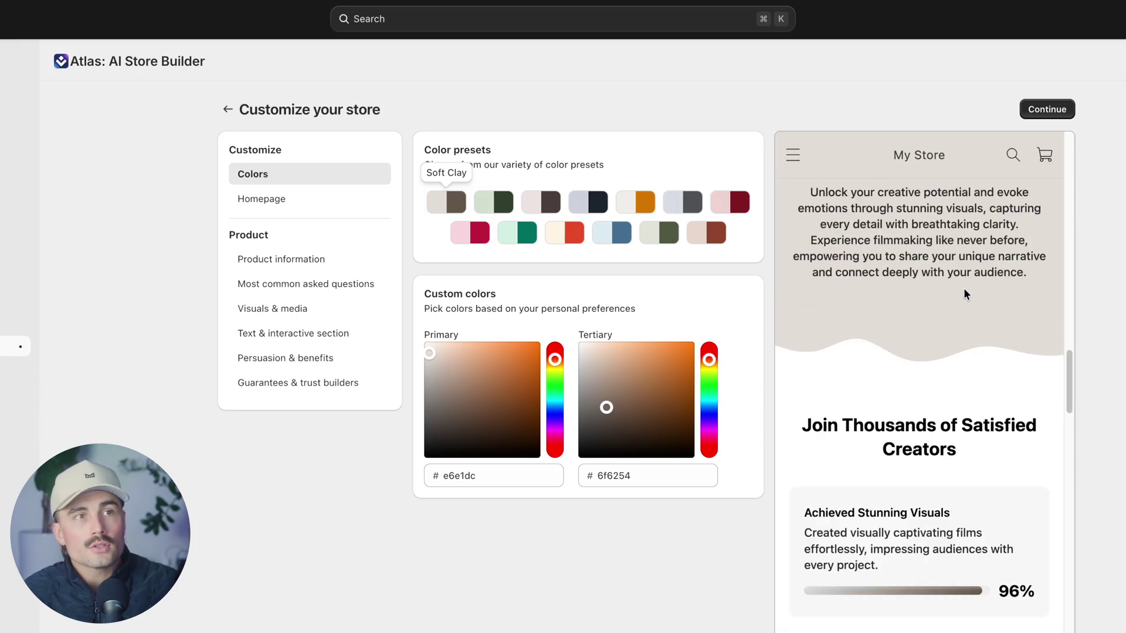
{"action": "scroll", "coordinate": [963, 294], "scroll_direction": "down", "scroll_amount": 3}
{"action": "scroll", "coordinate": [963, 293], "scroll_direction": "down", "scroll_amount": 1}
{"action": "scroll", "coordinate": [963, 293], "scroll_direction": "down", "scroll_amount": 1}
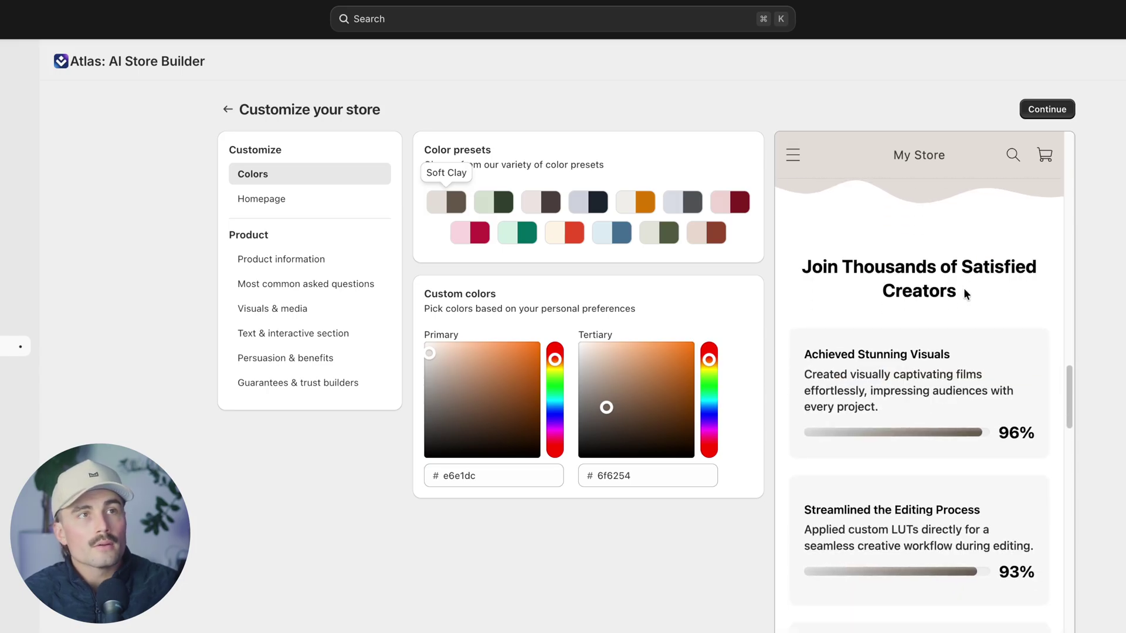
{"action": "scroll", "coordinate": [961, 285], "scroll_direction": "down", "scroll_amount": 10}
{"action": "scroll", "coordinate": [1025, 610], "scroll_direction": "up", "scroll_amount": 5}
{"action": "scroll", "coordinate": [895, 513], "scroll_direction": "up", "scroll_amount": 5}
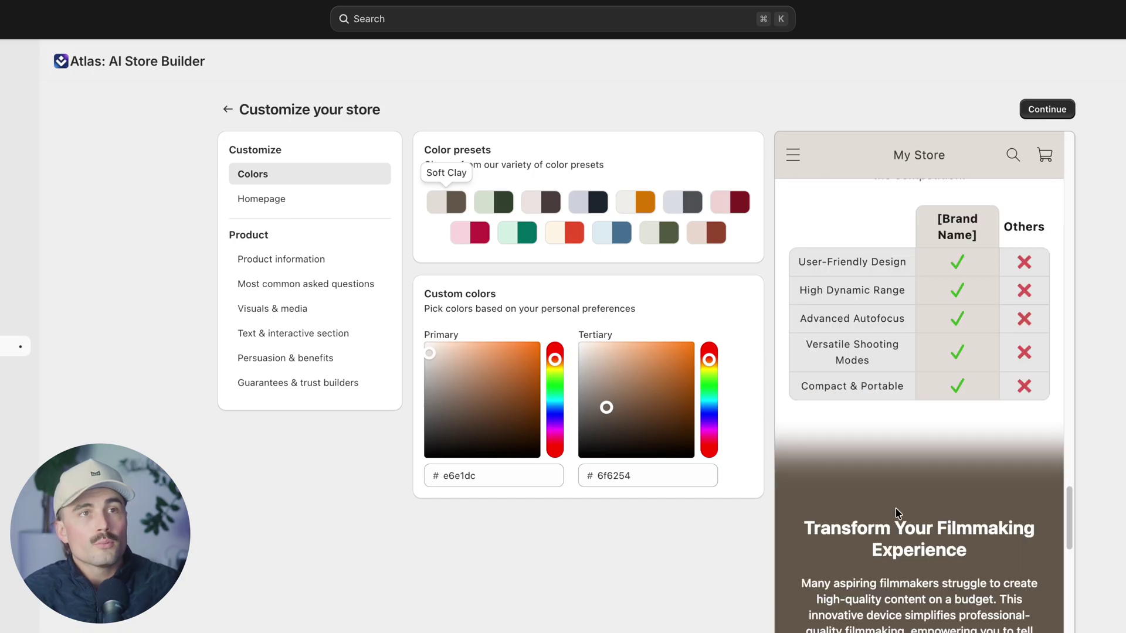
{"action": "left_click_drag", "start_coordinate": [1071, 521], "coordinate": [1046, 117]}
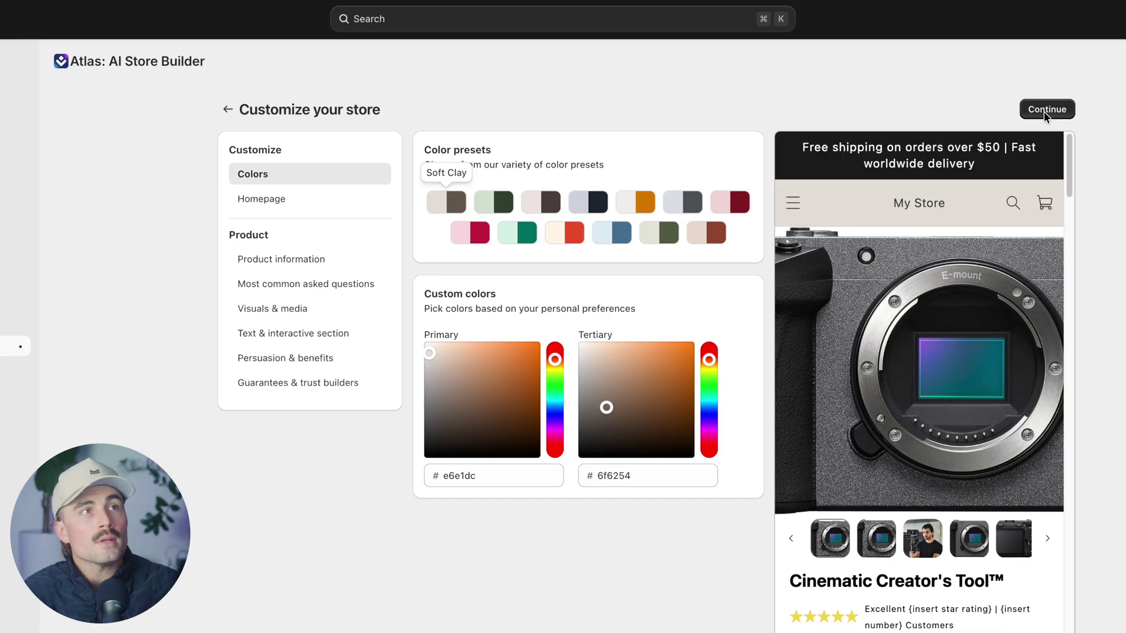
- Switch from Cool Glacier to the green Fresh Mint preset (primary d9f2e6, tertiary 00796b)
{"action": "left_click", "coordinate": [604, 233]}
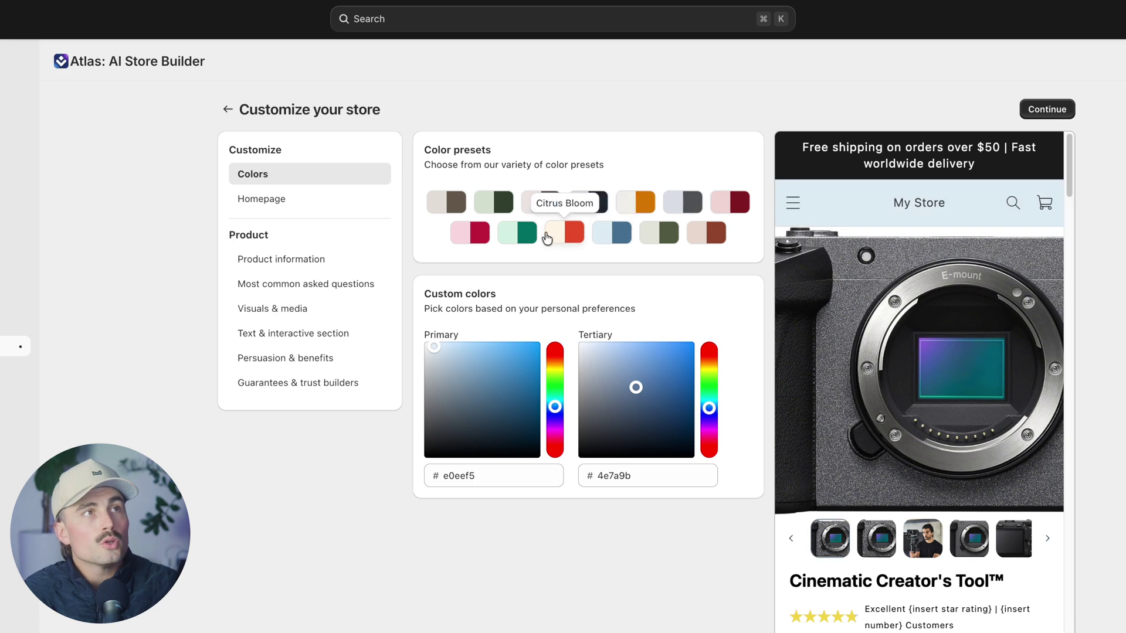
{"action": "left_click", "coordinate": [529, 238]}
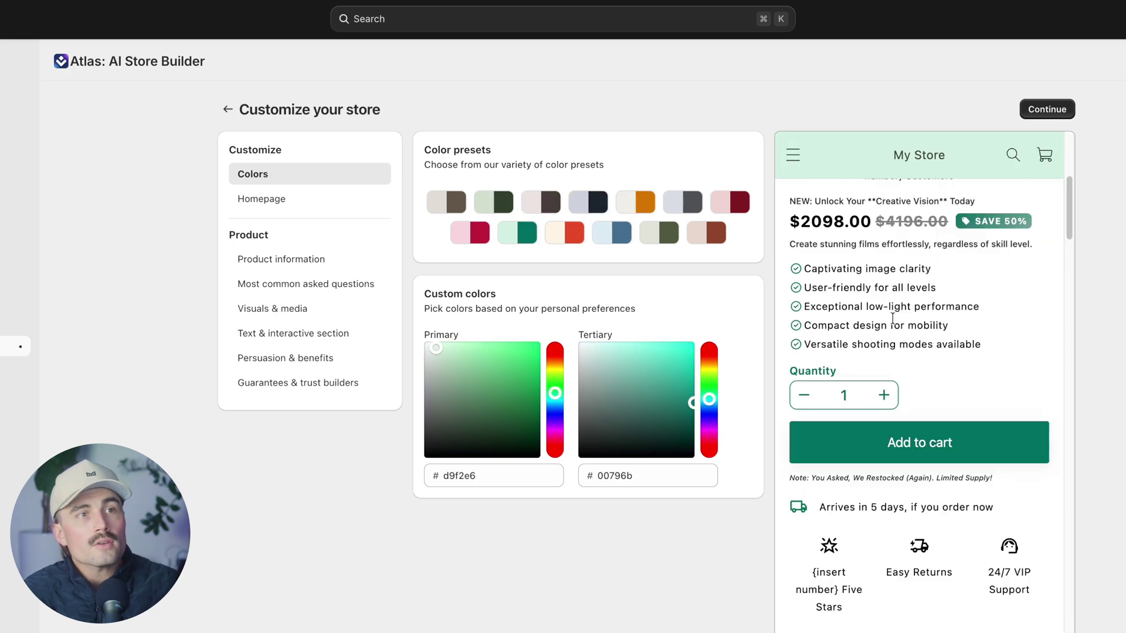
{"action": "scroll", "coordinate": [894, 323], "scroll_direction": "down", "scroll_amount": 3}
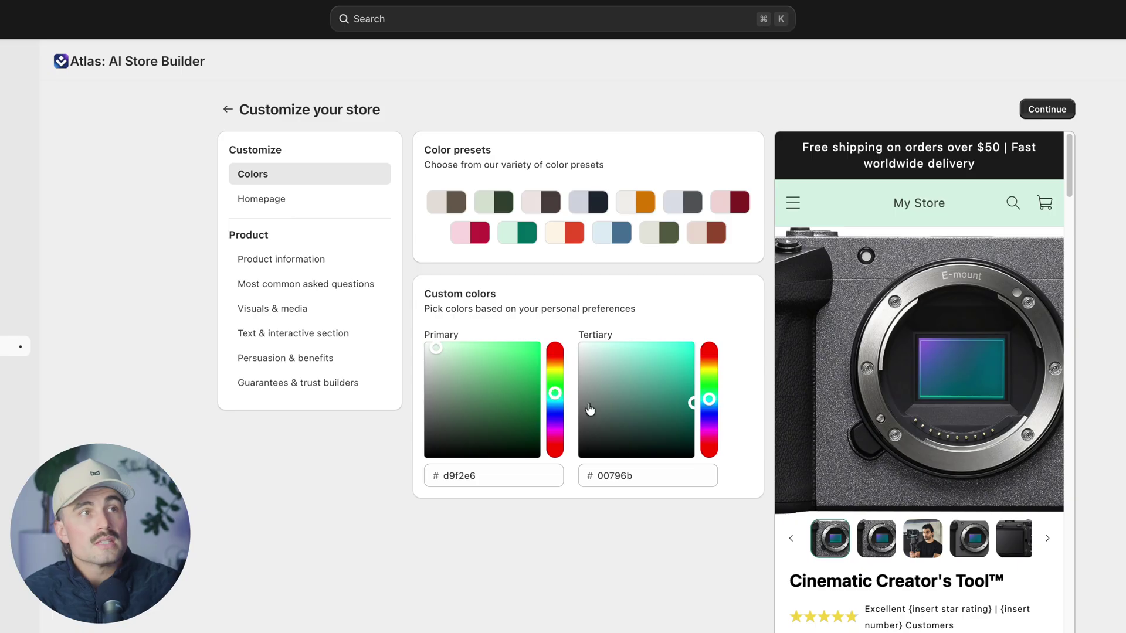
{"action": "left_click", "coordinate": [283, 203]}
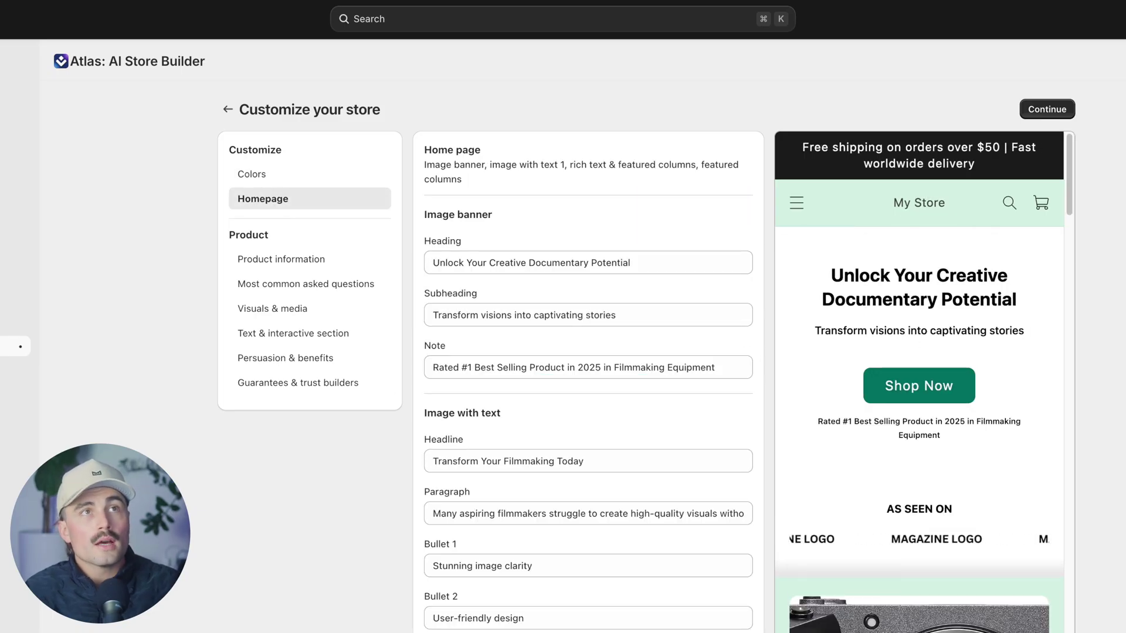
{"action": "scroll", "coordinate": [965, 251], "scroll_direction": "down", "scroll_amount": 1}
{"action": "scroll", "coordinate": [883, 268], "scroll_direction": "down", "scroll_amount": 5}
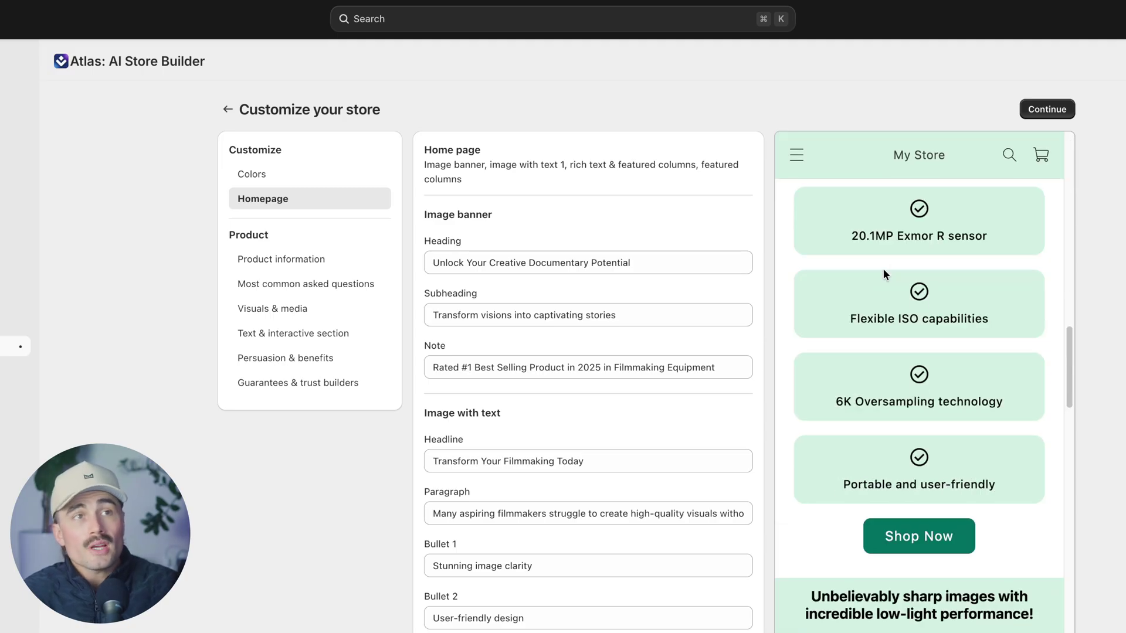
{"action": "scroll", "coordinate": [882, 269], "scroll_direction": "down", "scroll_amount": 4}
{"action": "scroll", "coordinate": [883, 272], "scroll_direction": "down", "scroll_amount": 4}
{"action": "scroll", "coordinate": [883, 268], "scroll_direction": "up", "scroll_amount": 5}
{"action": "scroll", "coordinate": [883, 269], "scroll_direction": "up", "scroll_amount": 5}
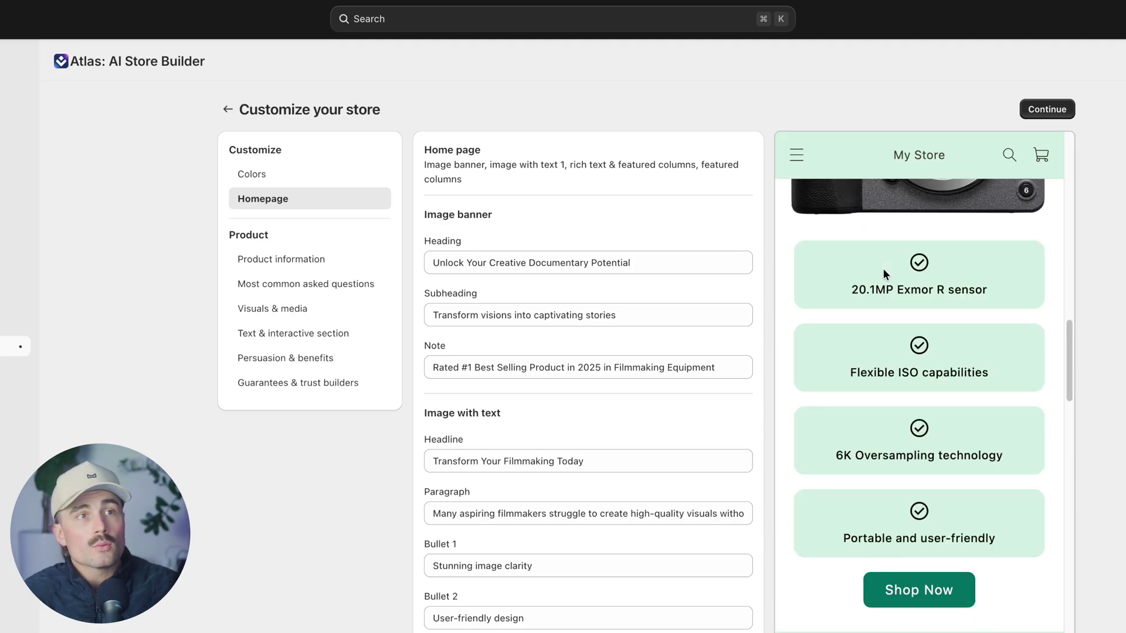
{"action": "scroll", "coordinate": [914, 385], "scroll_direction": "down", "scroll_amount": 1}
{"action": "scroll", "coordinate": [914, 386], "scroll_direction": "down", "scroll_amount": 5}
{"action": "scroll", "coordinate": [913, 387], "scroll_direction": "down", "scroll_amount": 3}
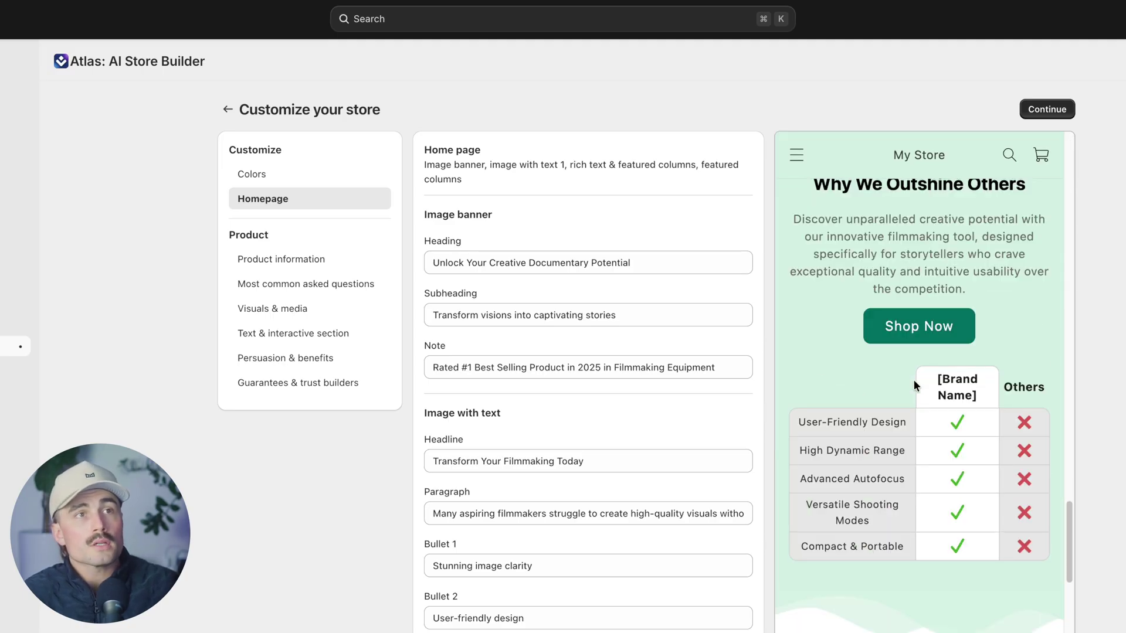
{"action": "scroll", "coordinate": [914, 386], "scroll_direction": "down", "scroll_amount": 1}
{"action": "scroll", "coordinate": [914, 387], "scroll_direction": "down", "scroll_amount": 5}
{"action": "scroll", "coordinate": [913, 380], "scroll_direction": "down", "scroll_amount": 5}
{"action": "scroll", "coordinate": [913, 379], "scroll_direction": "down", "scroll_amount": 5}
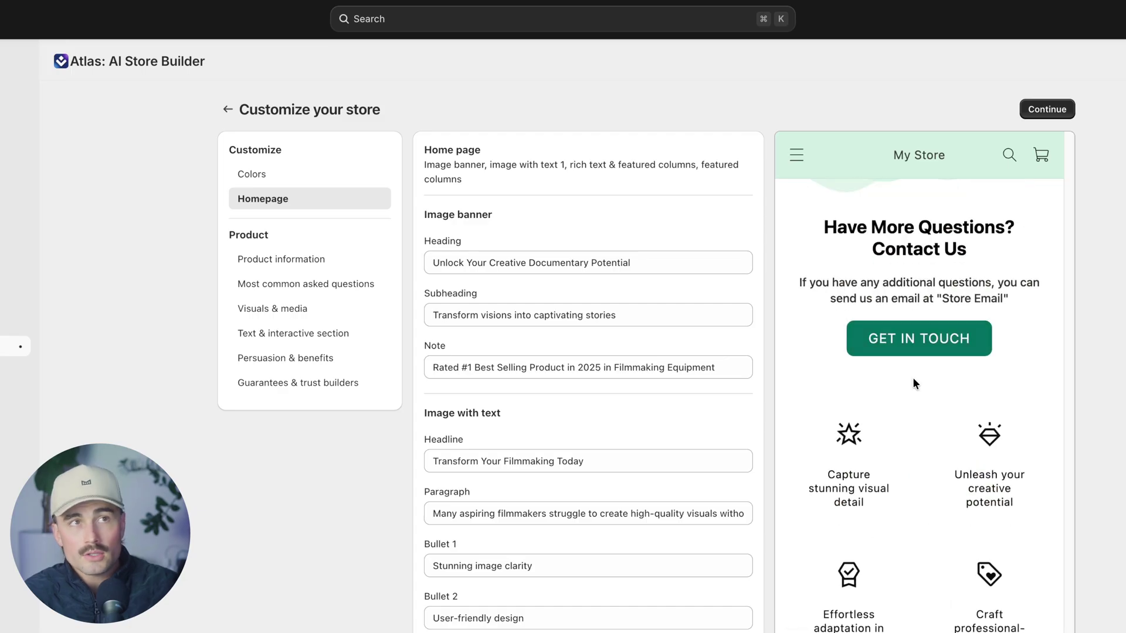
{"action": "scroll", "coordinate": [912, 373], "scroll_direction": "down", "scroll_amount": 1}
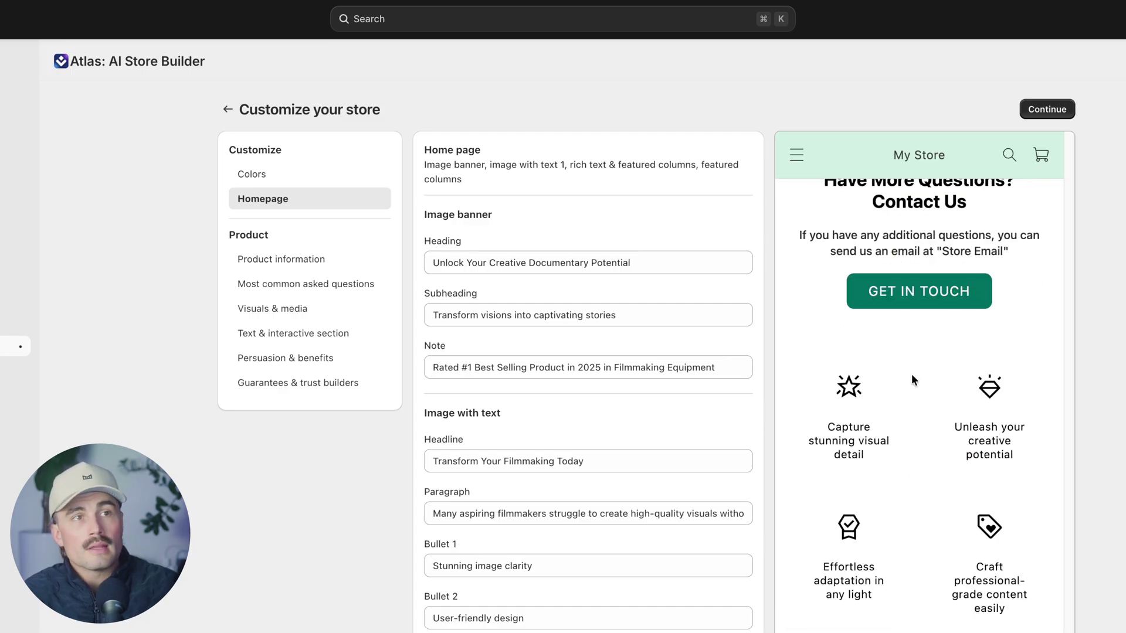
{"action": "scroll", "coordinate": [911, 374], "scroll_direction": "down", "scroll_amount": 5}
{"action": "scroll", "coordinate": [911, 374], "scroll_direction": "down", "scroll_amount": 5}
{"action": "scroll", "coordinate": [912, 374], "scroll_direction": "down", "scroll_amount": 5}
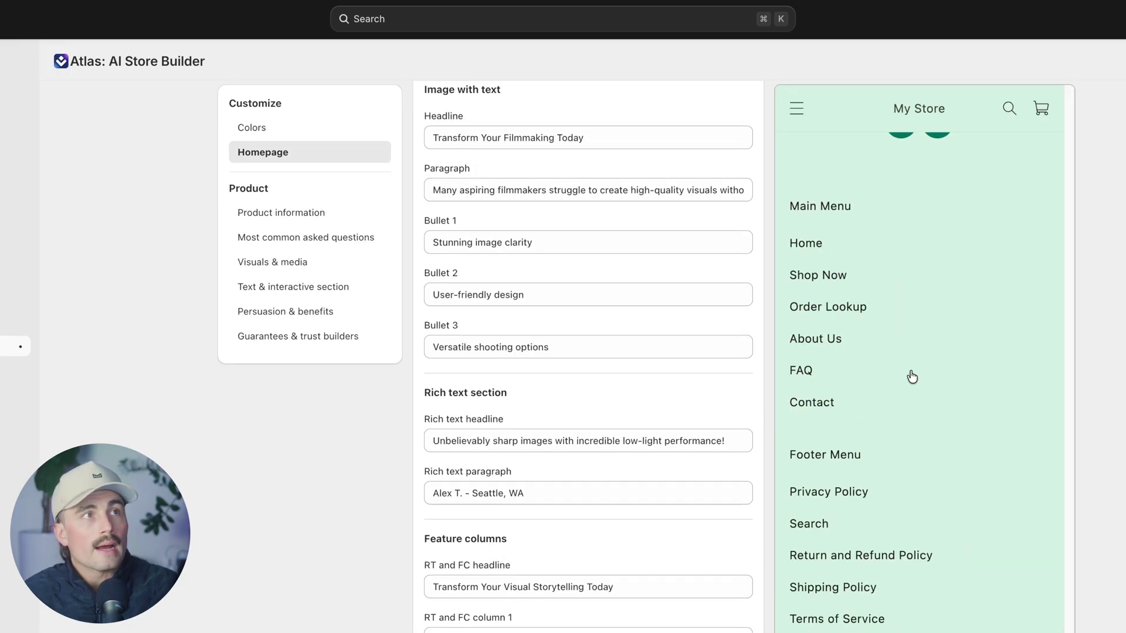
{"action": "scroll", "coordinate": [546, 246], "scroll_direction": "up", "scroll_amount": 5}
{"action": "scroll", "coordinate": [542, 252], "scroll_direction": "down", "scroll_amount": 1}
{"action": "scroll", "coordinate": [542, 255], "scroll_direction": "down", "scroll_amount": 1}
{"action": "scroll", "coordinate": [543, 255], "scroll_direction": "down", "scroll_amount": 1}
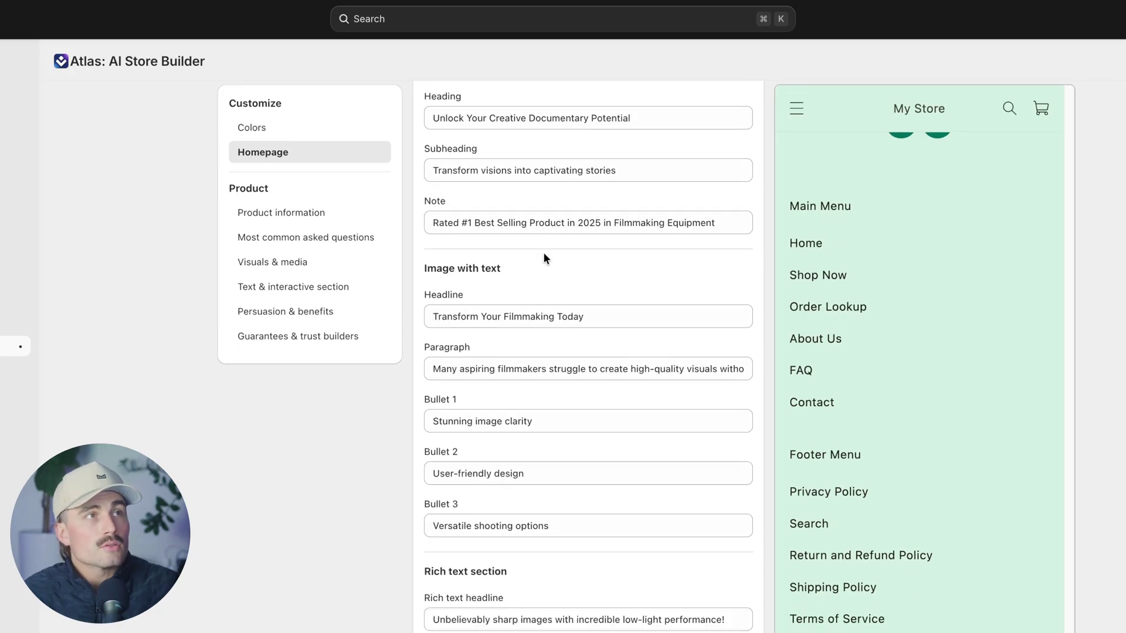
{"action": "scroll", "coordinate": [532, 352], "scroll_direction": "down", "scroll_amount": 1}
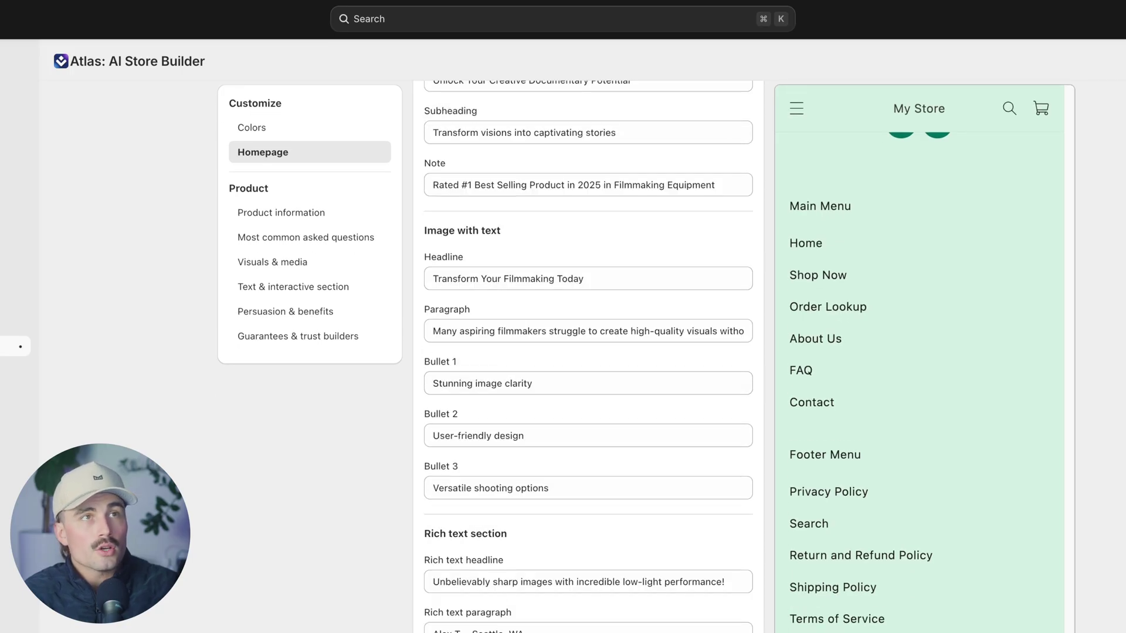
{"action": "scroll", "coordinate": [932, 321], "scroll_direction": "up", "scroll_amount": 5}
{"action": "scroll", "coordinate": [919, 315], "scroll_direction": "up", "scroll_amount": 5}
{"action": "scroll", "coordinate": [919, 315], "scroll_direction": "up", "scroll_amount": 5}
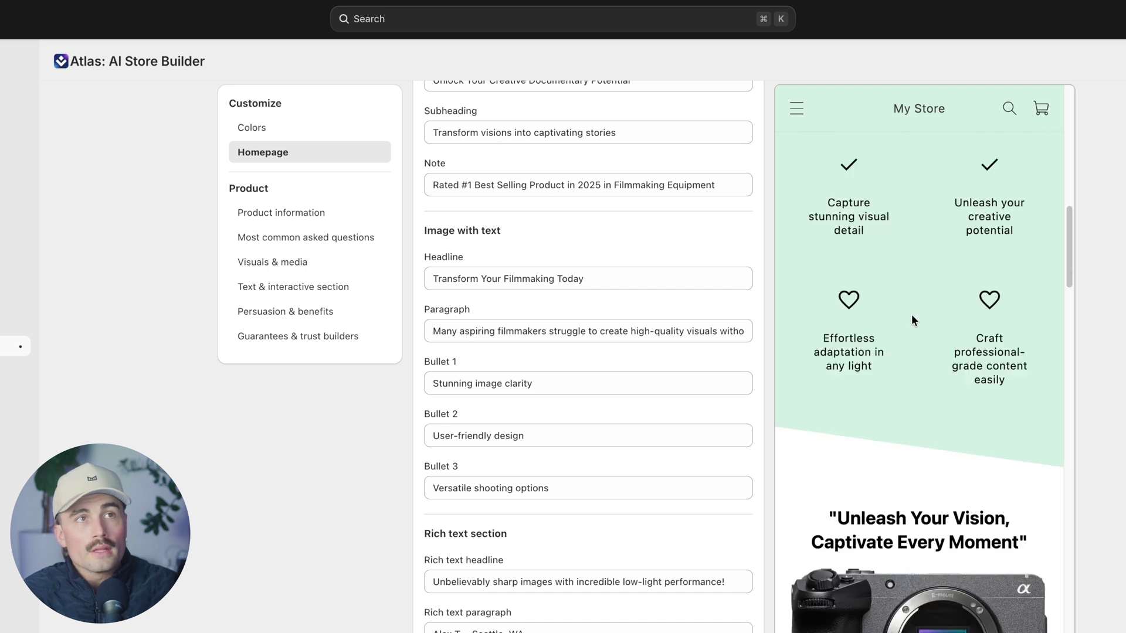
{"action": "scroll", "coordinate": [912, 314], "scroll_direction": "up", "scroll_amount": 5}
{"action": "scroll", "coordinate": [504, 319], "scroll_direction": "down", "scroll_amount": 2}
{"action": "scroll", "coordinate": [505, 319], "scroll_direction": "down", "scroll_amount": 2}
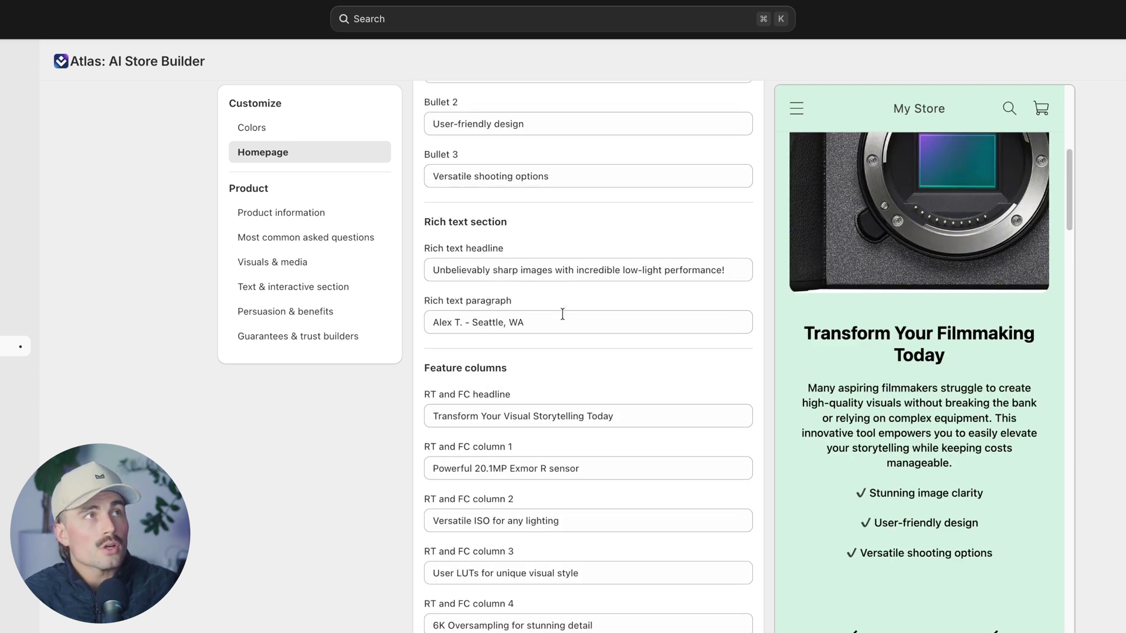
- Show the Product information settings with the Cinematic Creator's Tool™ title and 2098 price
{"action": "left_click", "coordinate": [289, 217]}
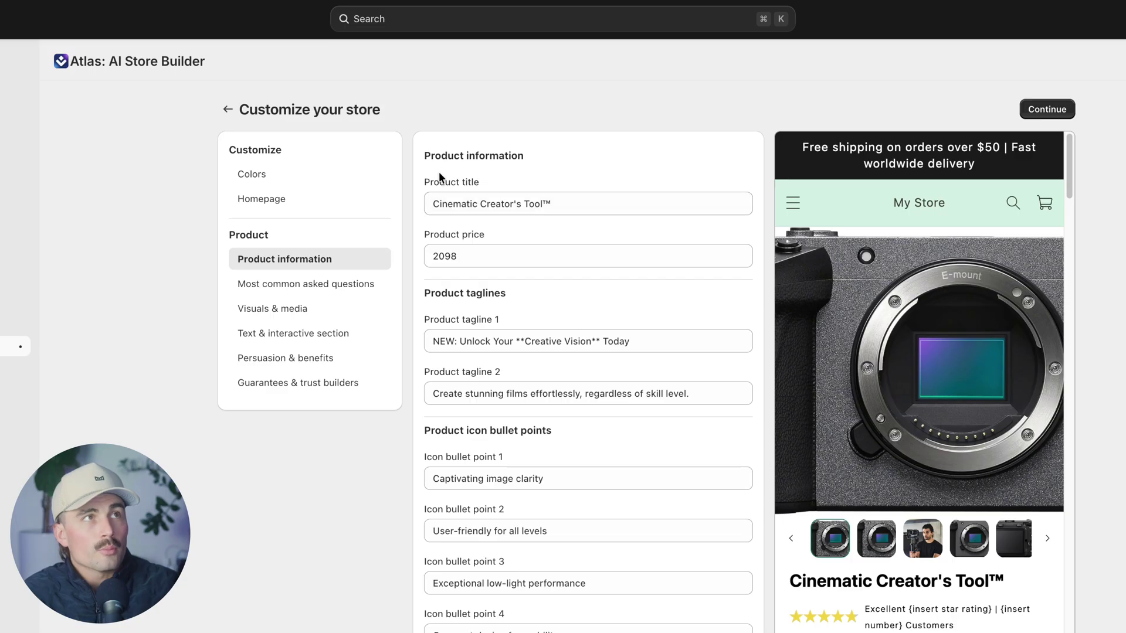
- Retitle the product 'Sony FX30 Cinema Line', review FAQ, Visuals, Persuasion and Guarantees, then continue
{"action": "left_click", "coordinate": [607, 206]}
{"action": "key", "text": "super+a"}
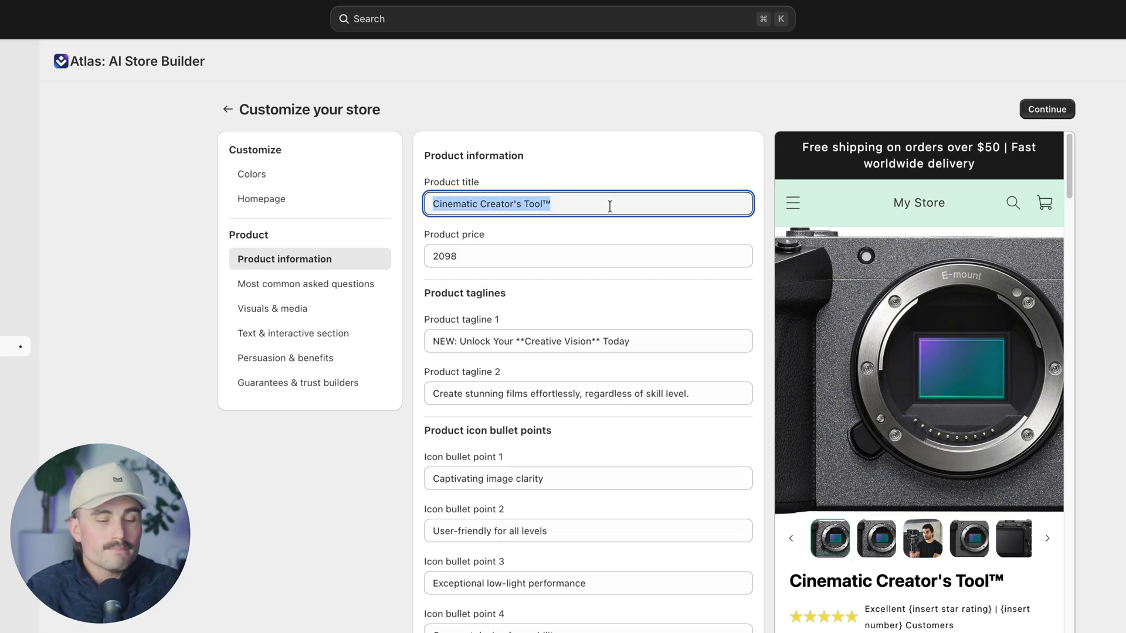
{"action": "type", "text": "Sony"}
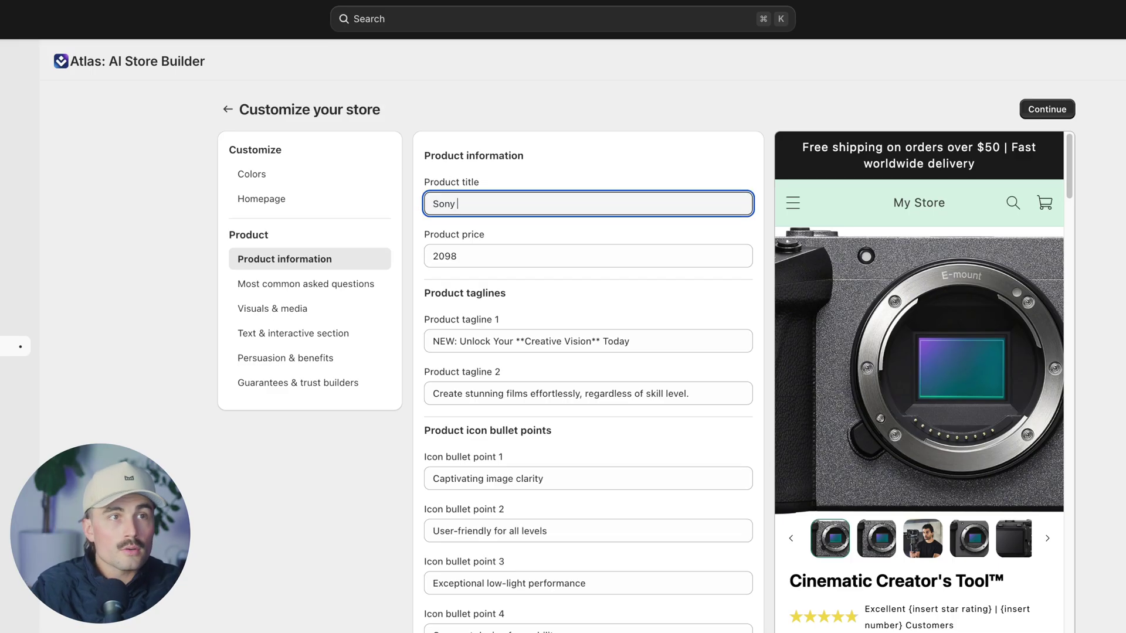
{"action": "type", "text": " FX30"}
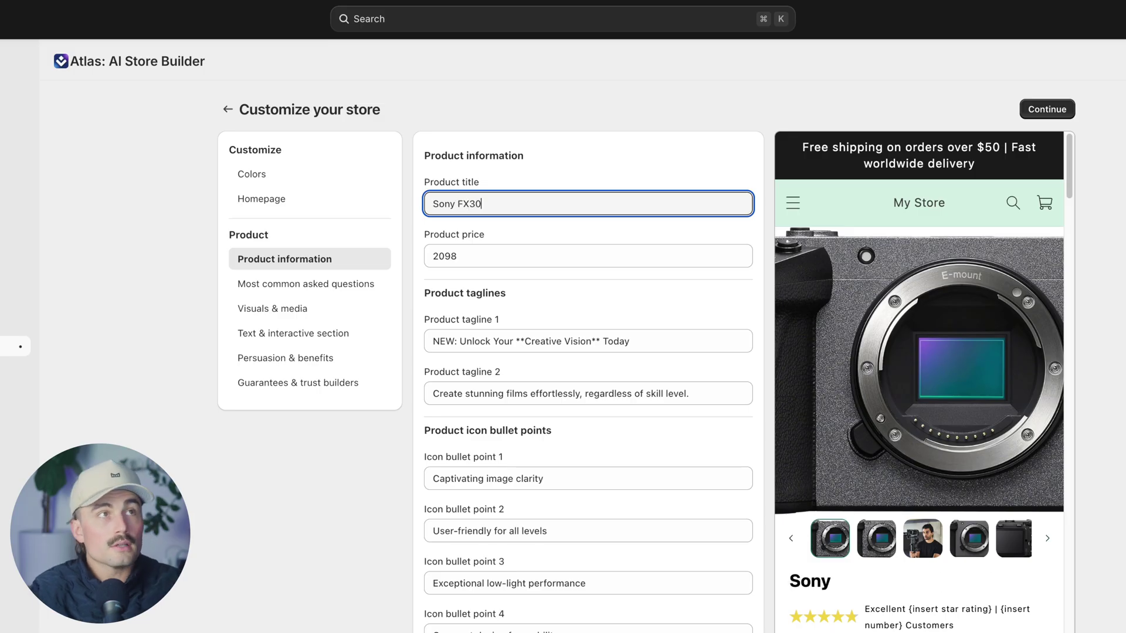
{"action": "type", "text": " Cinema Lin"}
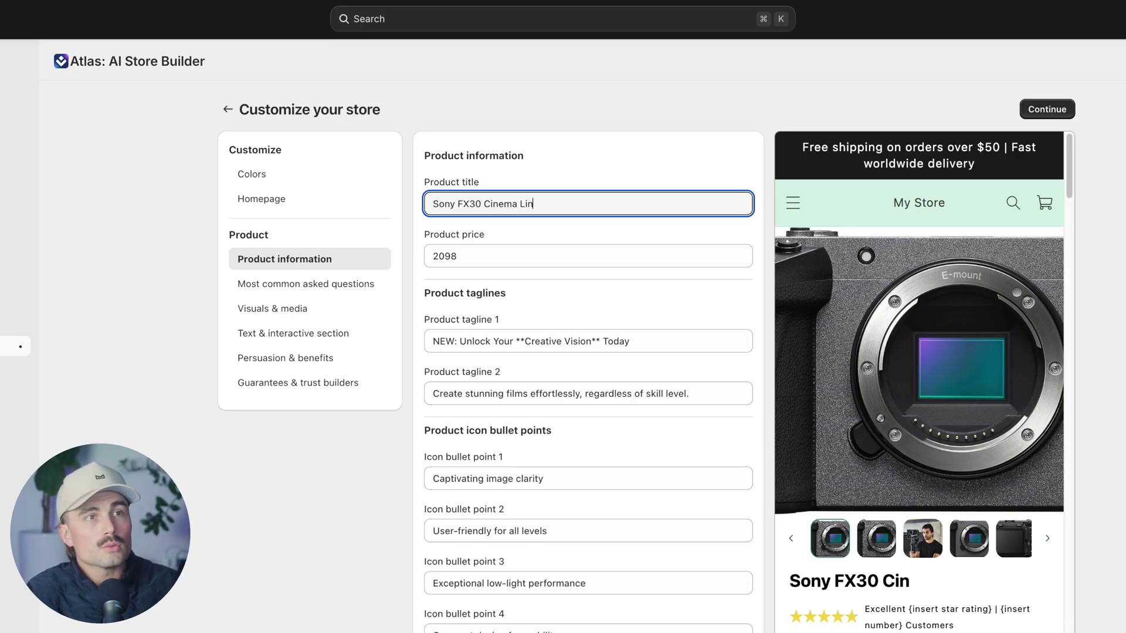
{"action": "type", "text": "e"}
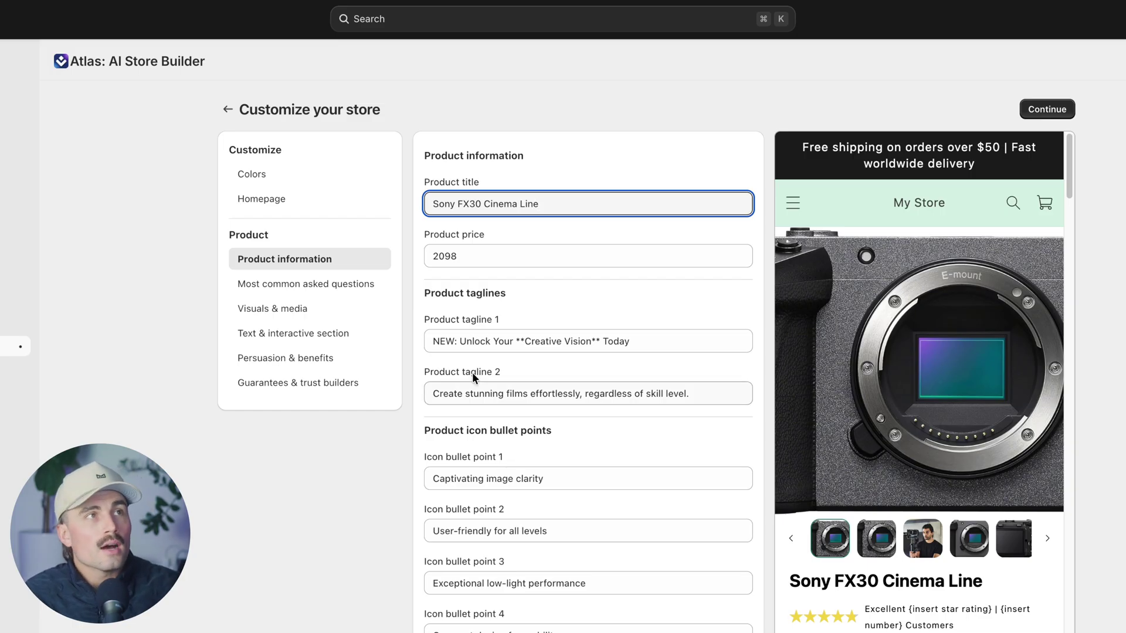
{"action": "scroll", "coordinate": [478, 356], "scroll_direction": "down", "scroll_amount": 1}
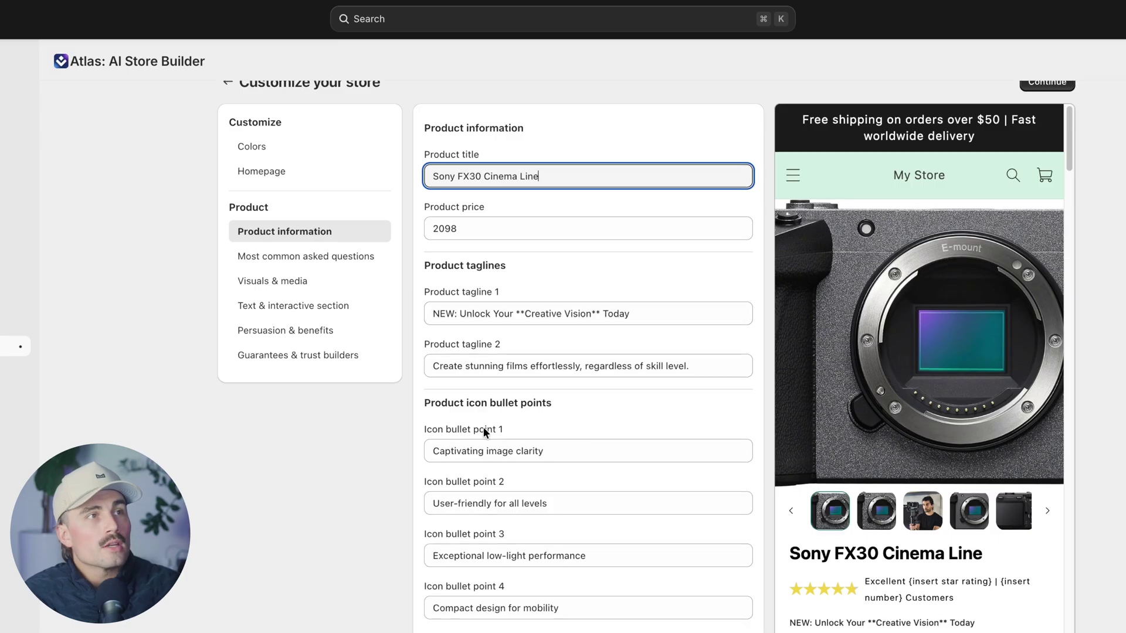
{"action": "scroll", "coordinate": [503, 264], "scroll_direction": "down", "scroll_amount": 1}
{"action": "scroll", "coordinate": [514, 303], "scroll_direction": "down", "scroll_amount": 1}
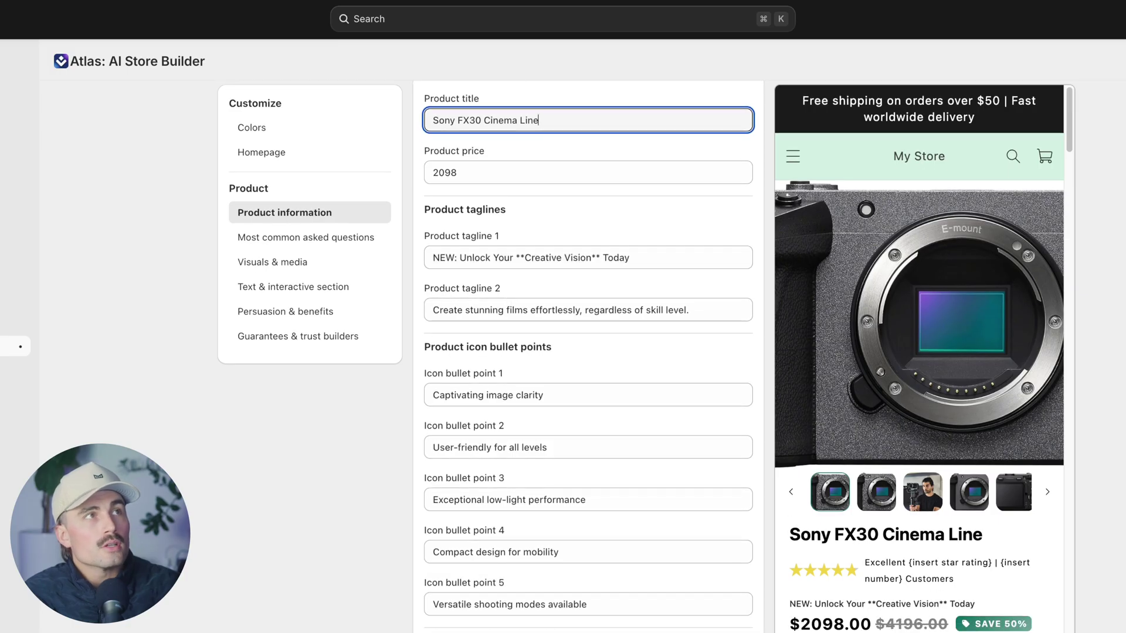
{"action": "scroll", "coordinate": [947, 363], "scroll_direction": "down", "scroll_amount": 5}
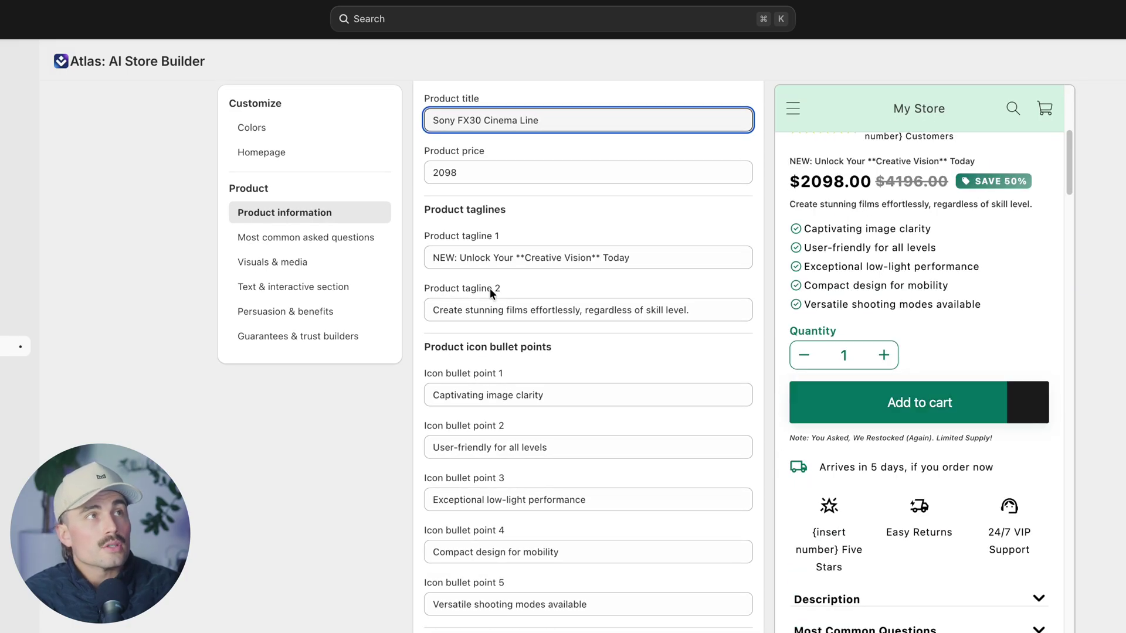
{"action": "left_click", "coordinate": [253, 248]}
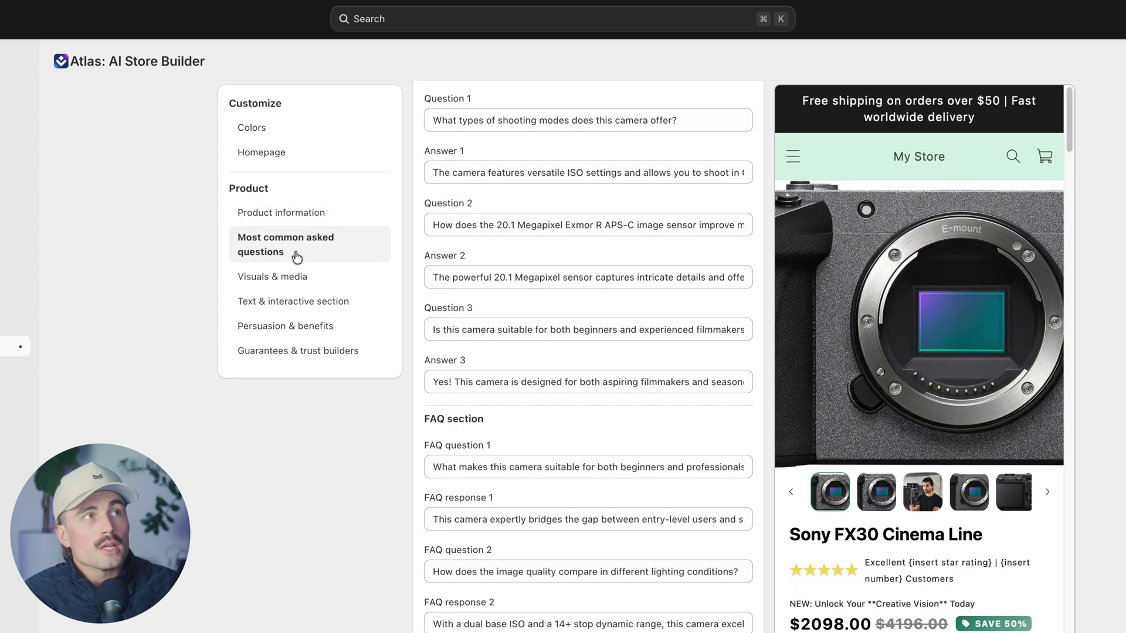
{"action": "left_click", "coordinate": [280, 278]}
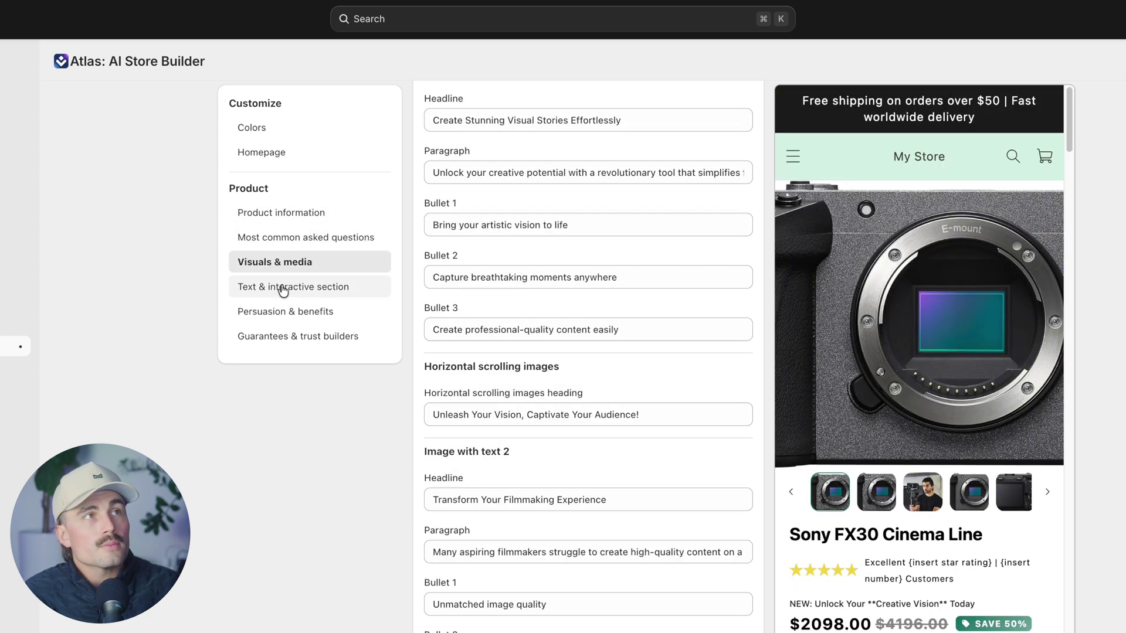
{"action": "left_click", "coordinate": [318, 317]}
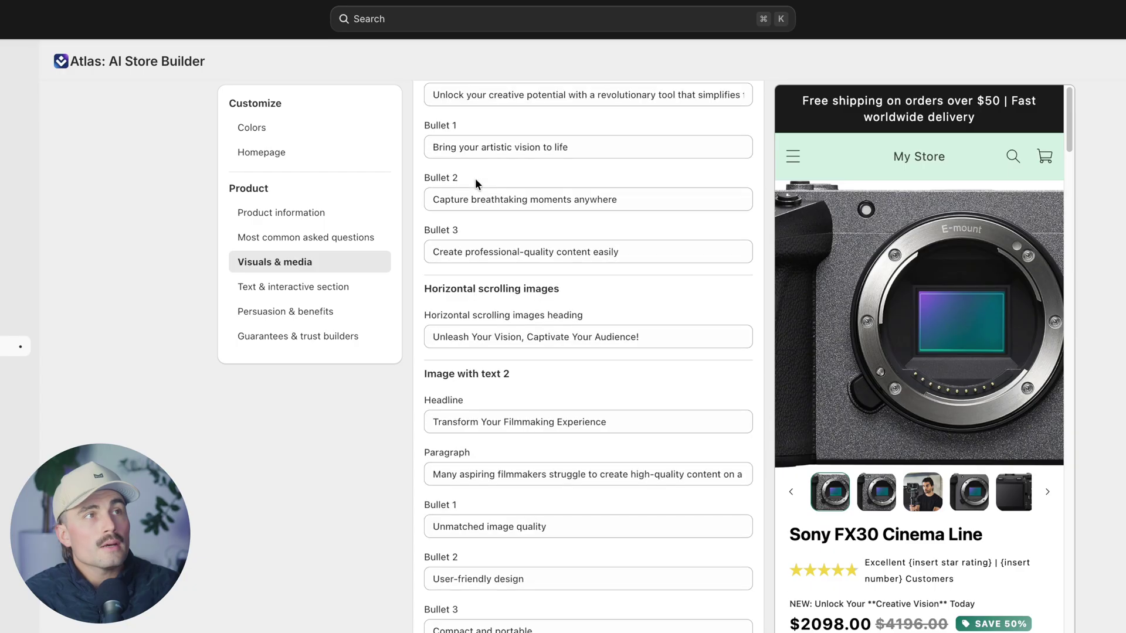
{"action": "left_click", "coordinate": [321, 342]}
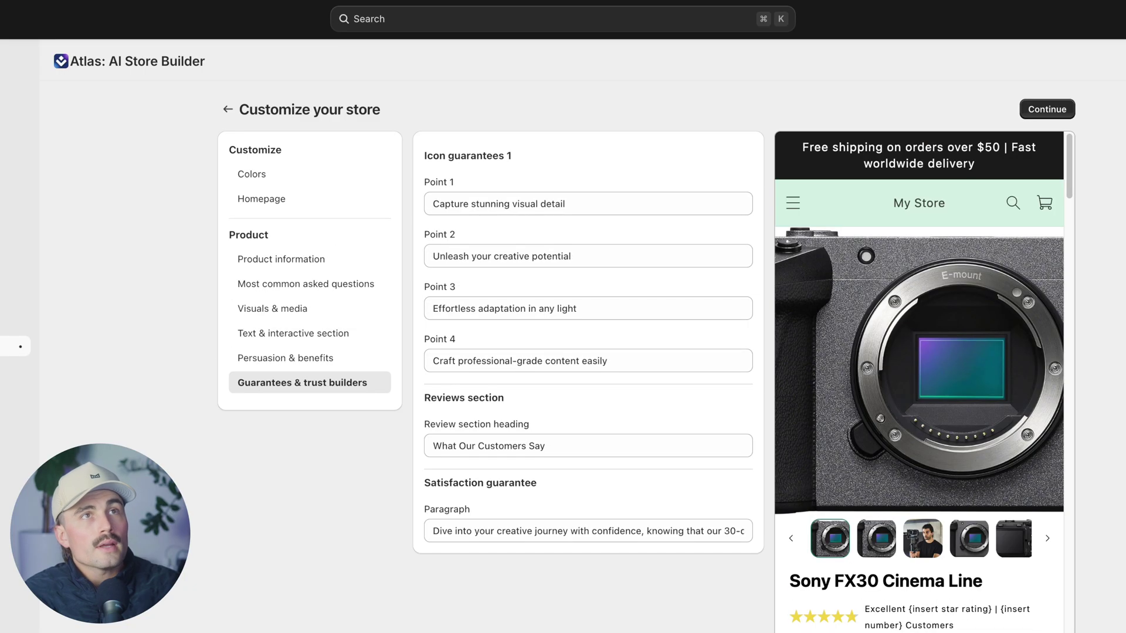
{"action": "left_click", "coordinate": [1063, 109]}
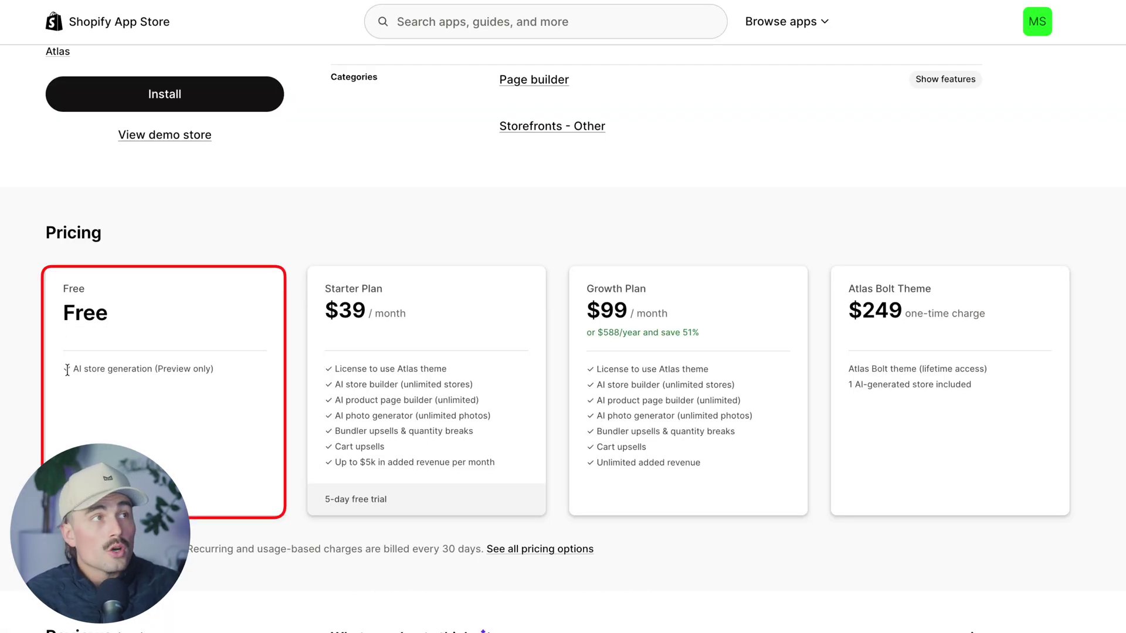
{"action": "left_click_drag", "start_coordinate": [68, 370], "coordinate": [247, 377]}
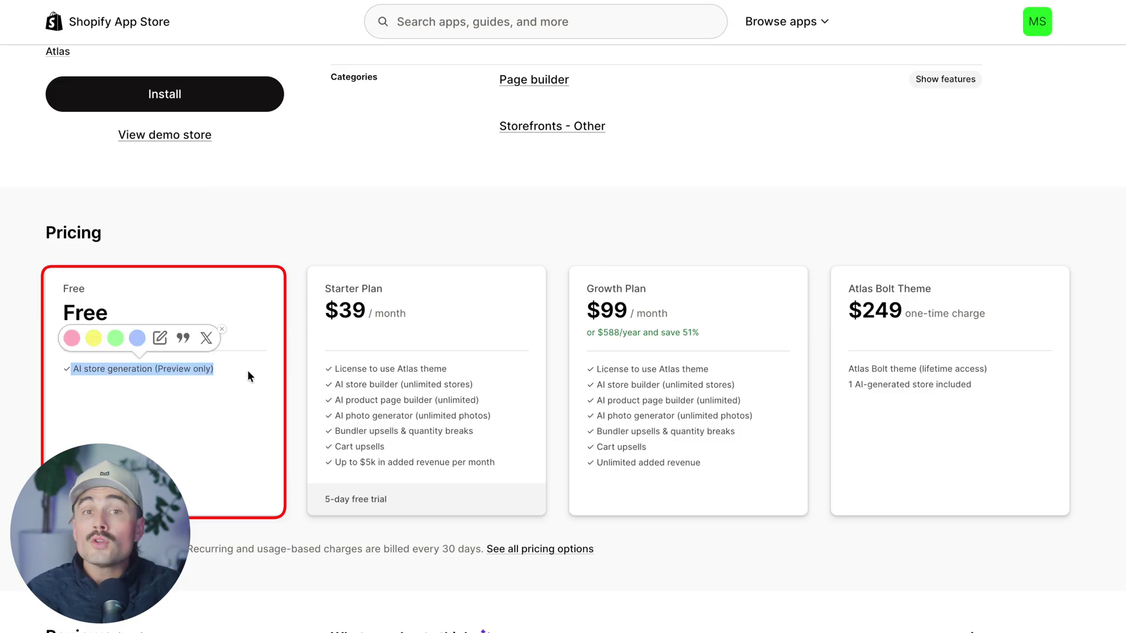
{"action": "left_click", "coordinate": [452, 384]}
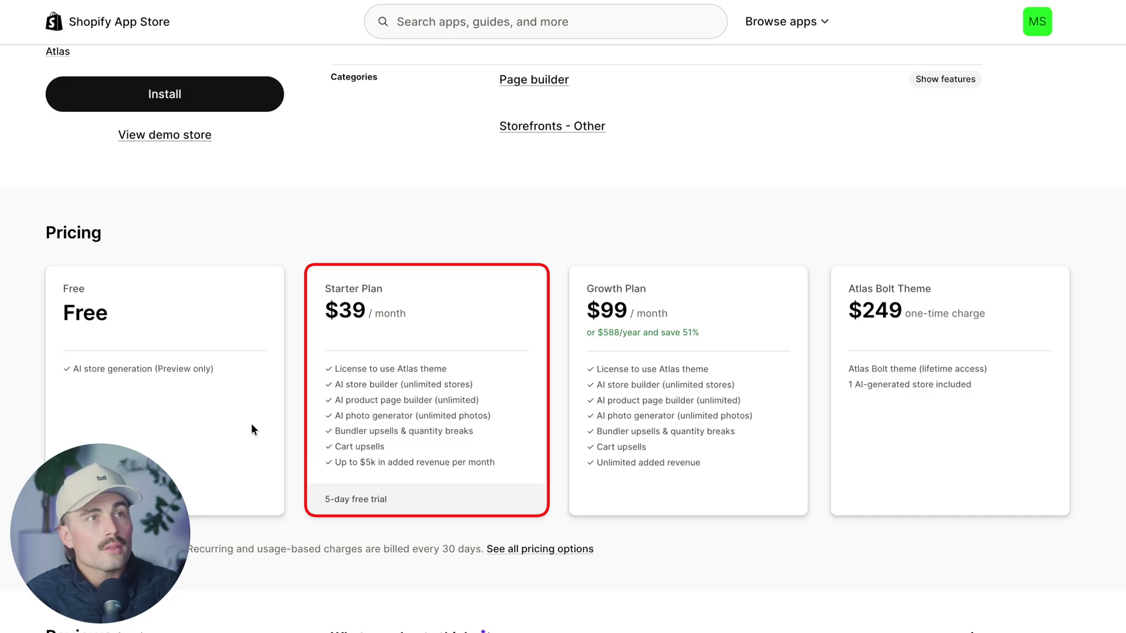
{"action": "left_click_drag", "start_coordinate": [330, 430], "coordinate": [510, 429]}
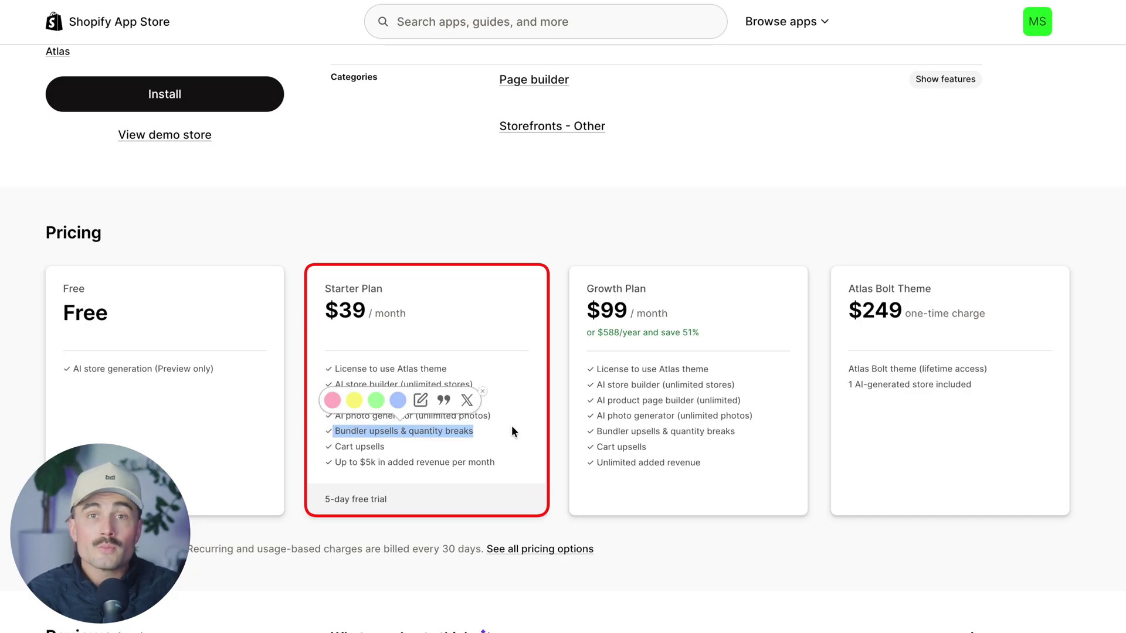
{"action": "scroll", "coordinate": [497, 409], "scroll_direction": "up", "scroll_amount": 10}
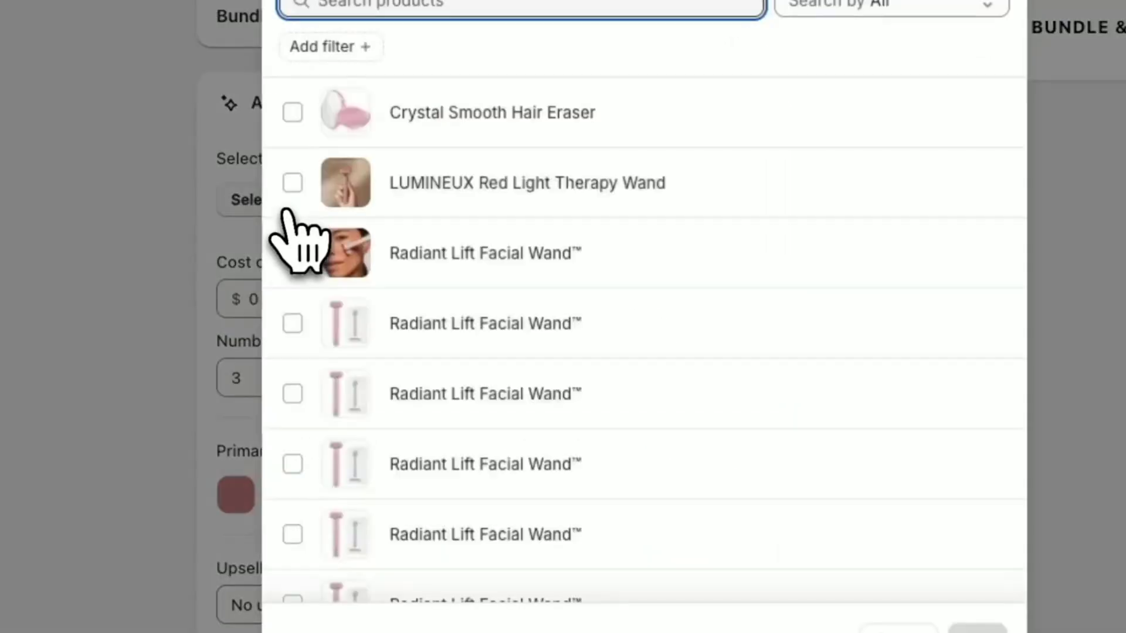
{"action": "type", "text": "lum"}
- Add the LUMINEUX Red Light Therapy Wand to the bundle and set its COGS to 18.99
{"action": "left_click", "coordinate": [364, 207]}
{"action": "left_click", "coordinate": [976, 627]}
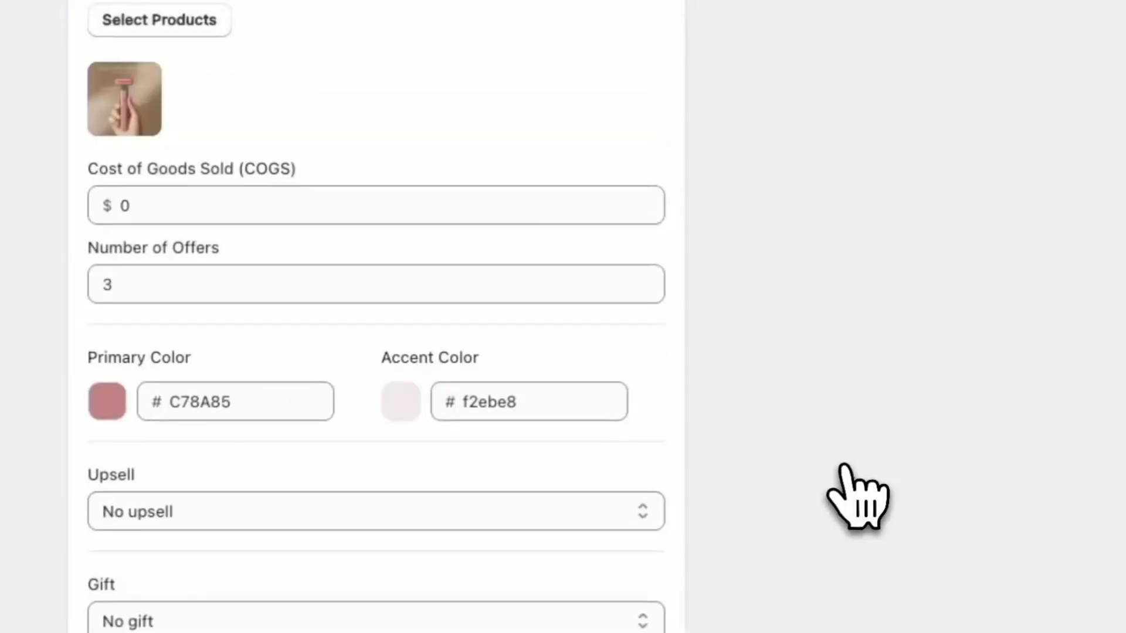
{"action": "left_click", "coordinate": [291, 302]}
{"action": "key", "text": "BackSpace"}
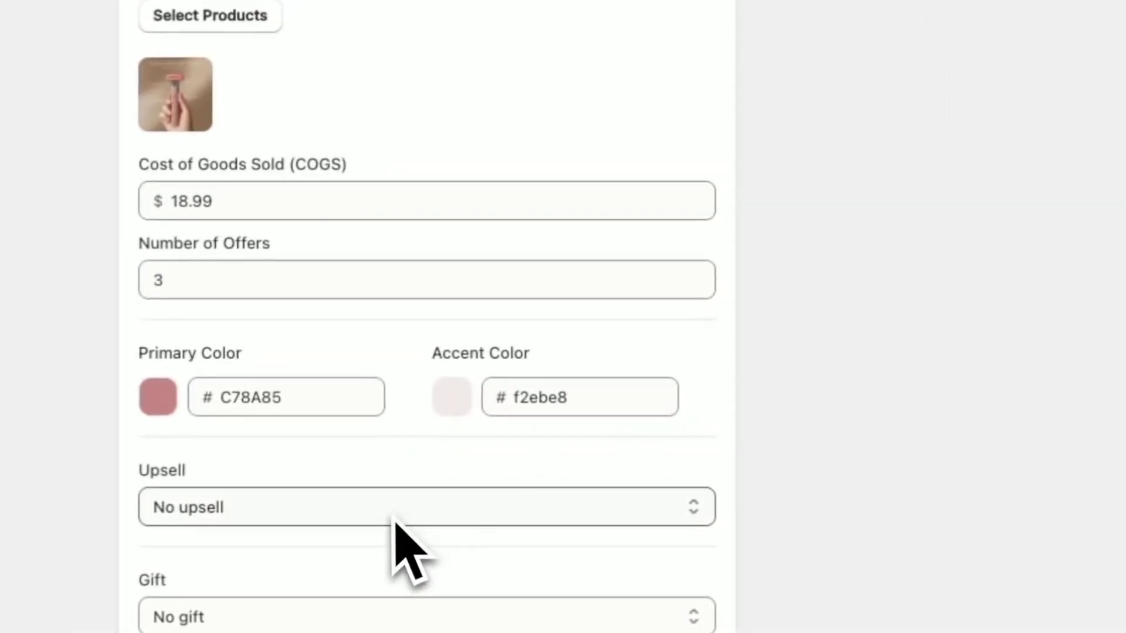
- Add Radiant Glow Massage Duo as the bundle's upsell product
{"action": "left_click", "coordinate": [395, 523]}
{"action": "left_click", "coordinate": [328, 552]}
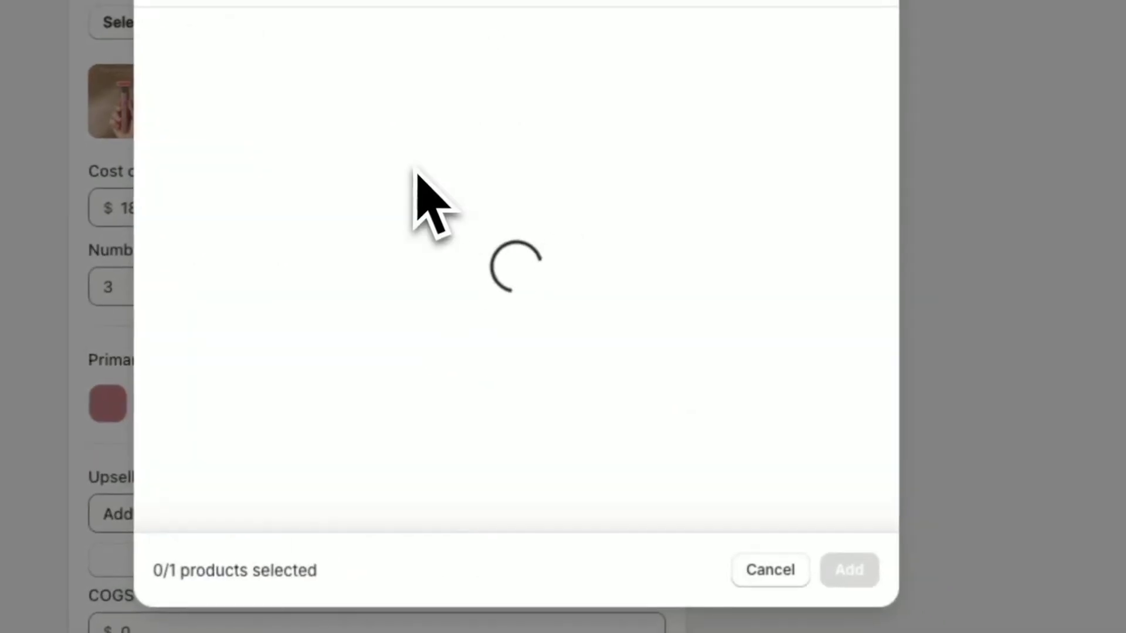
{"action": "left_click", "coordinate": [351, 465]}
{"action": "left_click", "coordinate": [849, 571]}
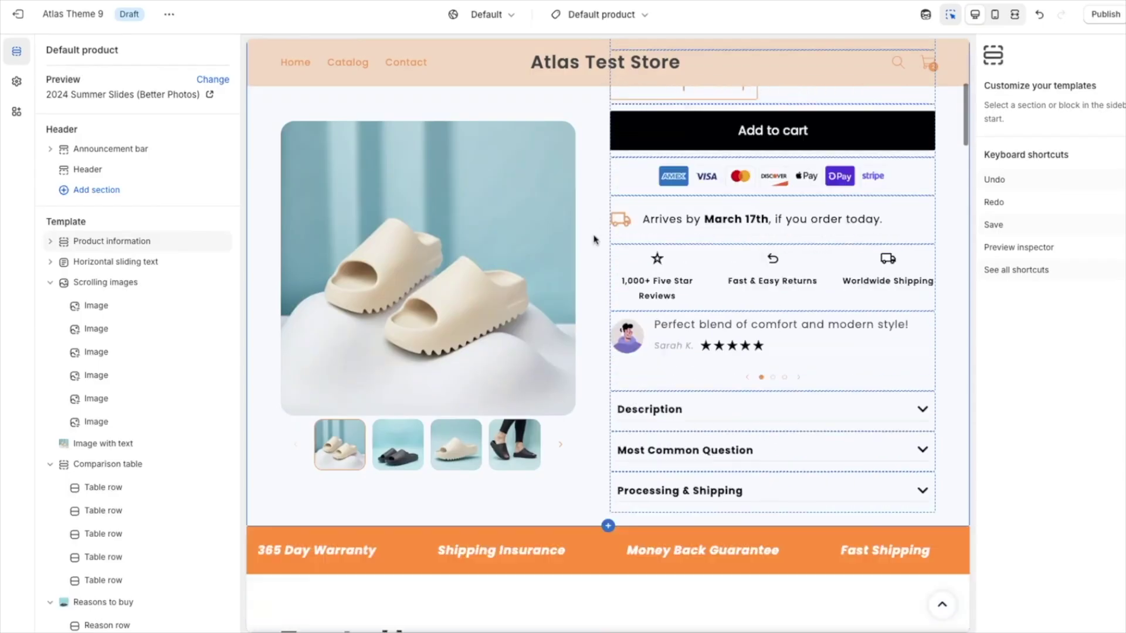
{"action": "scroll", "coordinate": [594, 241], "scroll_direction": "down", "scroll_amount": 3}
{"action": "scroll", "coordinate": [595, 242], "scroll_direction": "down", "scroll_amount": 5}
{"action": "scroll", "coordinate": [656, 282], "scroll_direction": "down", "scroll_amount": 1}
{"action": "scroll", "coordinate": [656, 281], "scroll_direction": "down", "scroll_amount": 2}
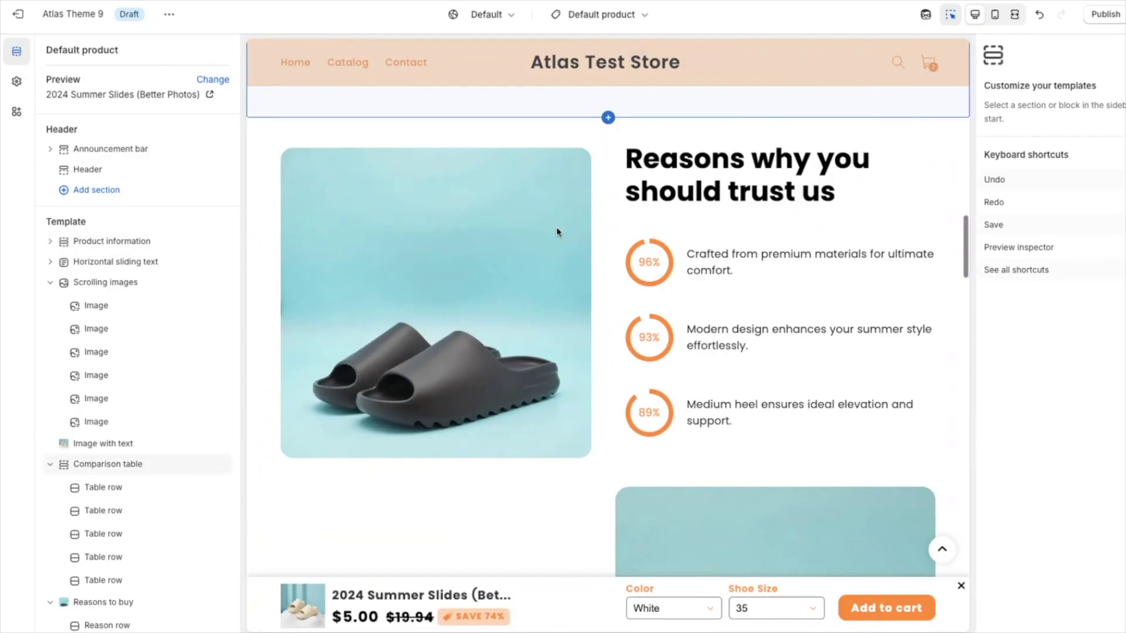
{"action": "scroll", "coordinate": [607, 265], "scroll_direction": "down", "scroll_amount": 3}
{"action": "scroll", "coordinate": [607, 264], "scroll_direction": "down", "scroll_amount": 4}
{"action": "scroll", "coordinate": [600, 261], "scroll_direction": "down", "scroll_amount": 1}
{"action": "scroll", "coordinate": [603, 265], "scroll_direction": "down", "scroll_amount": 4}
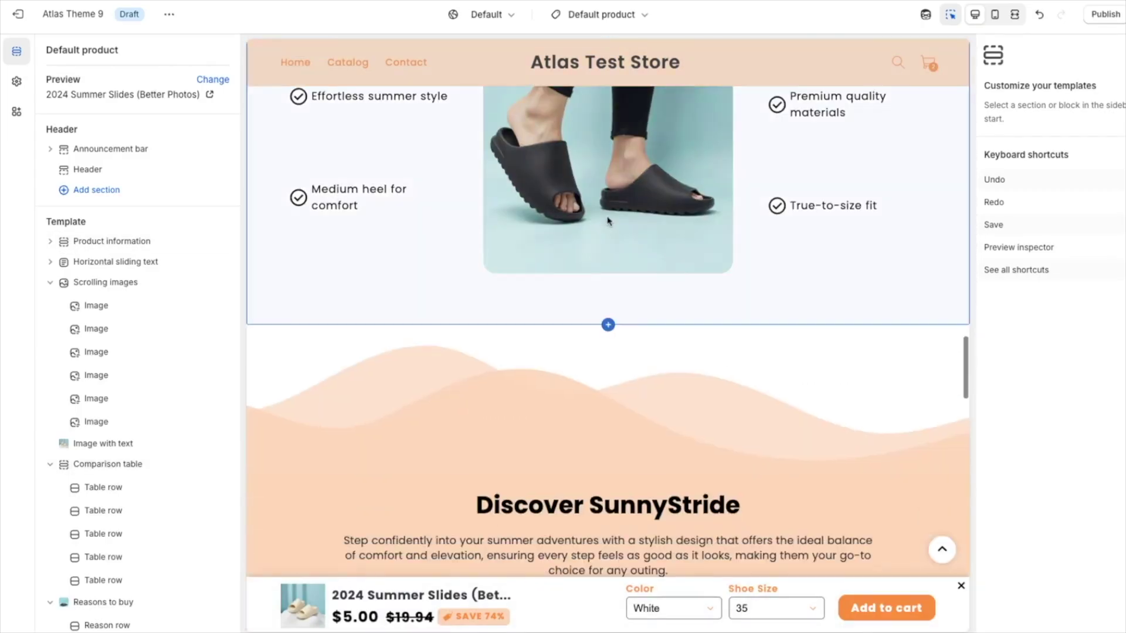
{"action": "scroll", "coordinate": [608, 280], "scroll_direction": "down", "scroll_amount": 1}
{"action": "scroll", "coordinate": [614, 278], "scroll_direction": "down", "scroll_amount": 5}
{"action": "scroll", "coordinate": [615, 279], "scroll_direction": "down", "scroll_amount": 4}
{"action": "scroll", "coordinate": [614, 279], "scroll_direction": "down", "scroll_amount": 3}
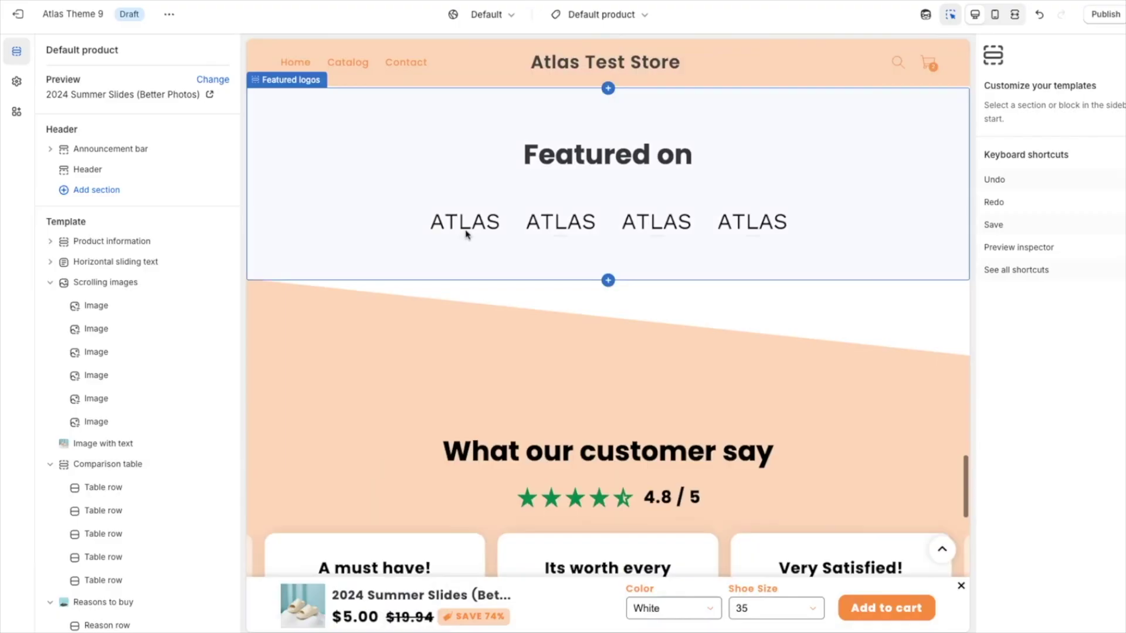
{"action": "scroll", "coordinate": [609, 231], "scroll_direction": "up", "scroll_amount": 10}
{"action": "scroll", "coordinate": [609, 231], "scroll_direction": "up", "scroll_amount": 10}
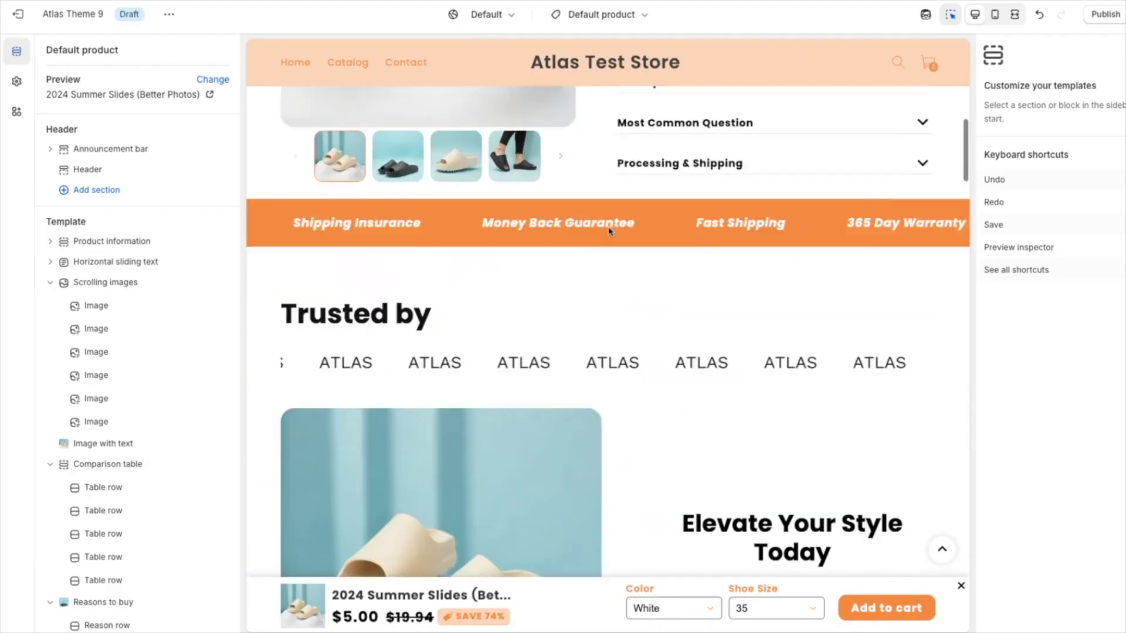
{"action": "scroll", "coordinate": [609, 230], "scroll_direction": "up", "scroll_amount": 6}
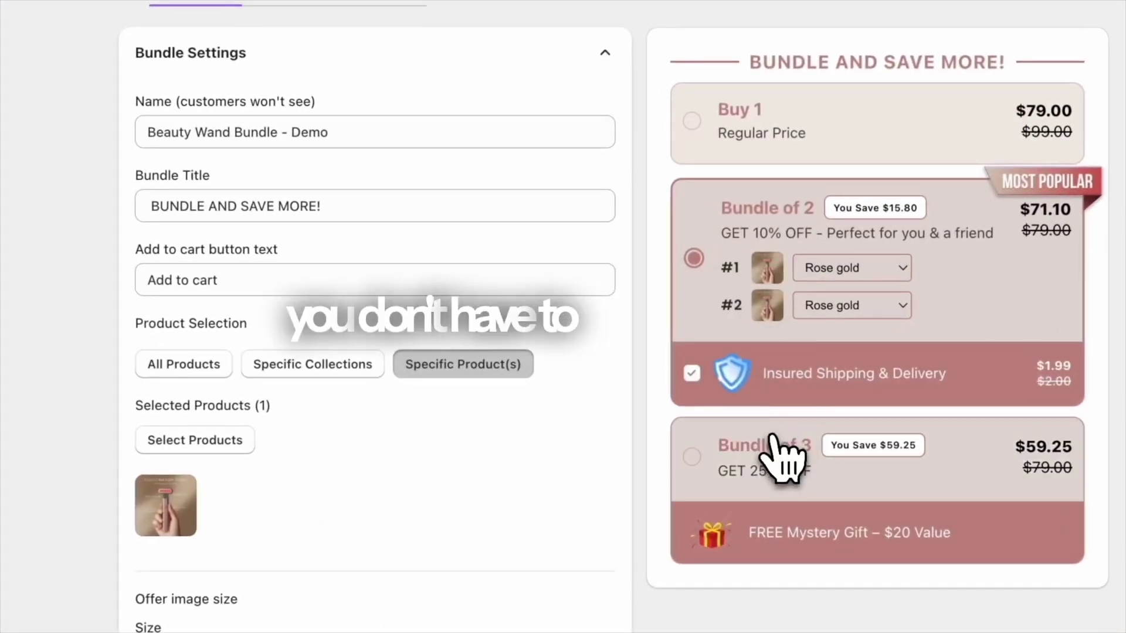
- Preview the Bundle of 3 offer in the bundle editor
{"action": "left_click", "coordinate": [779, 453]}
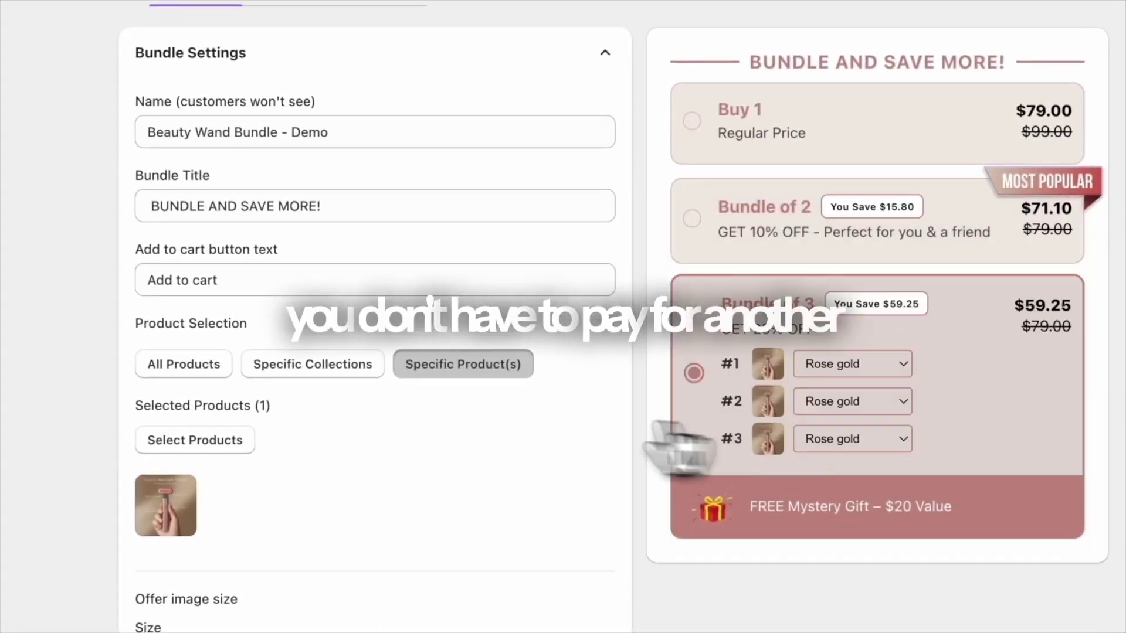
{"action": "scroll", "coordinate": [513, 491], "scroll_direction": "down", "scroll_amount": 2}
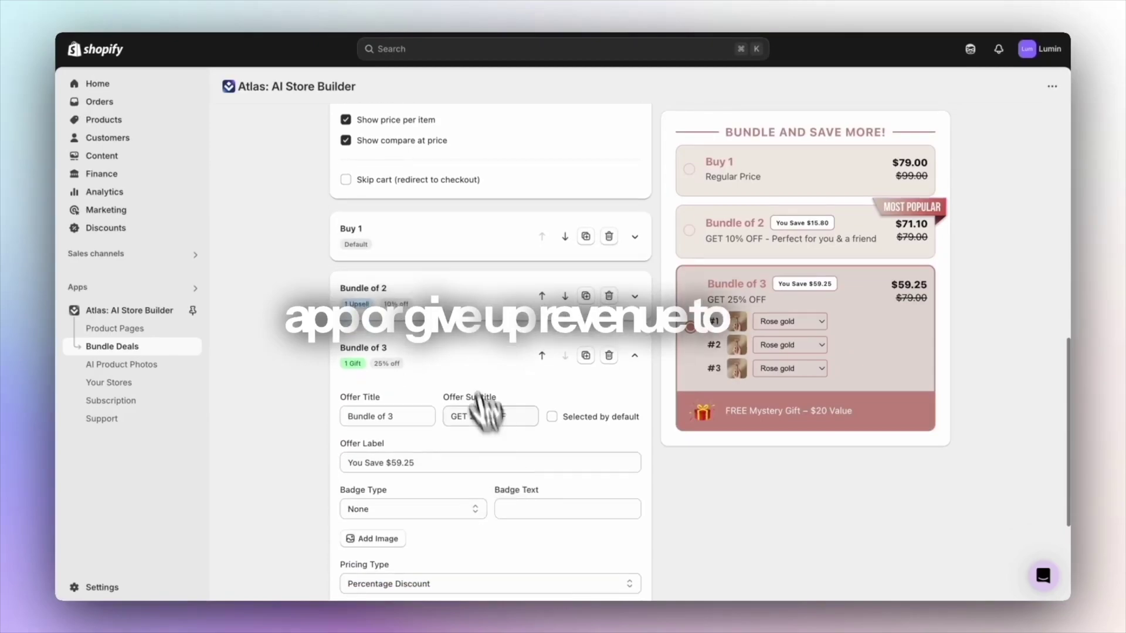